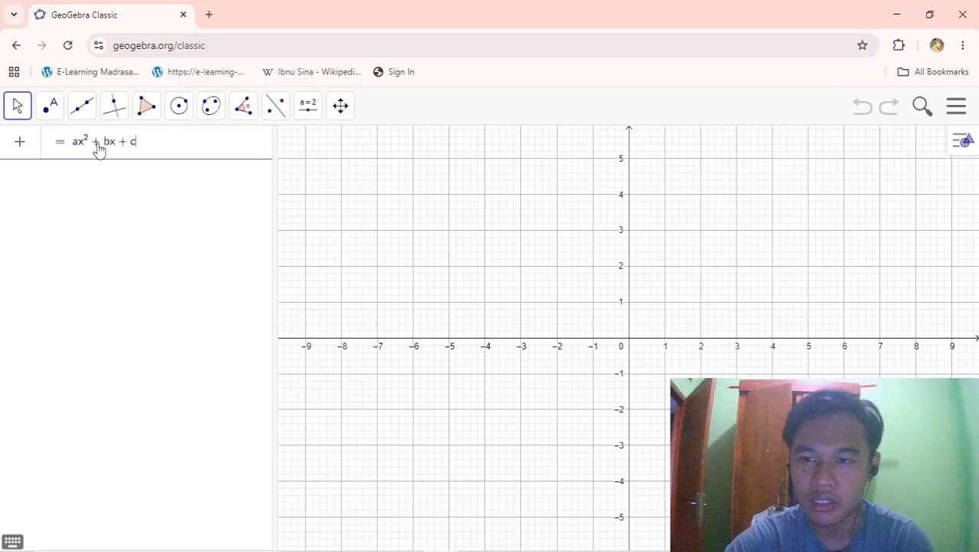
Complete the equation as y = ax² + bx + c and plot it with sliders for a, b and c.
left_click(48, 141)
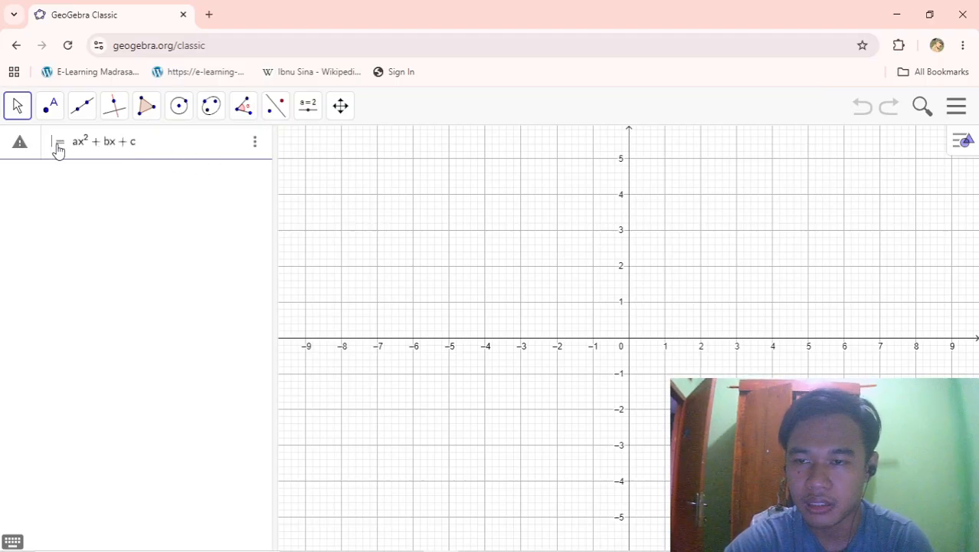
type("y")
key("Return")
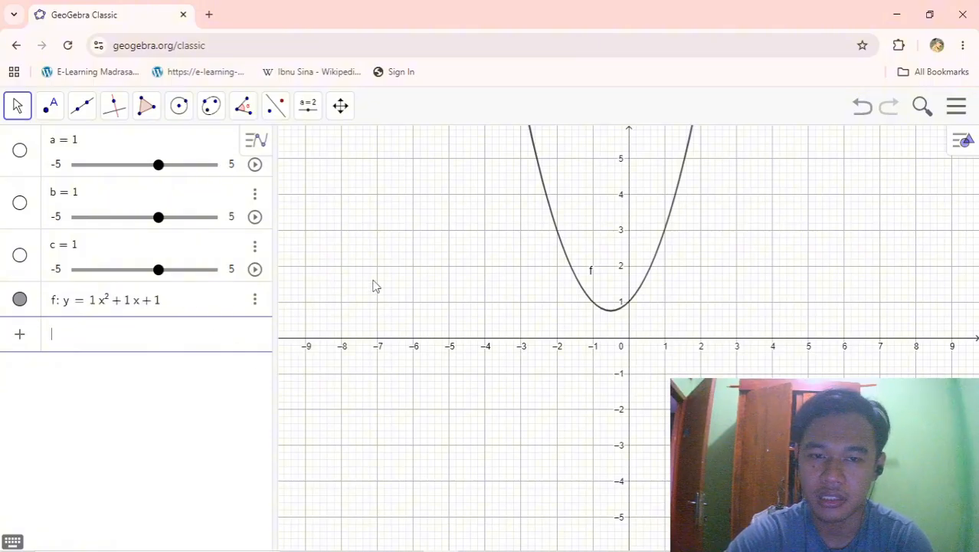
Adjust the parabola's coefficient sliders to a = -1, c = -3 and b = 2.8.
scroll(364, 286, "up", 1)
left_click_drag(492, 274, 398, 330)
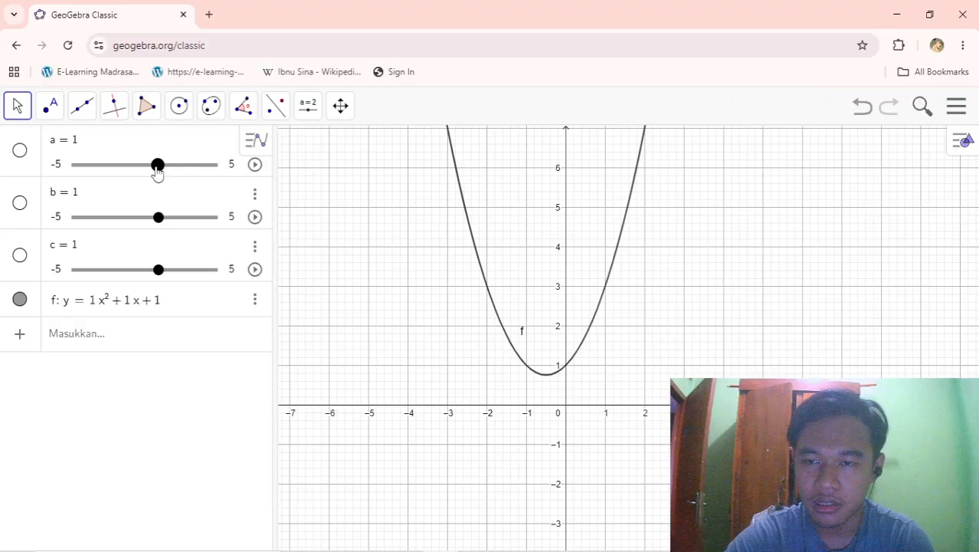
left_click_drag(157, 170, 133, 178)
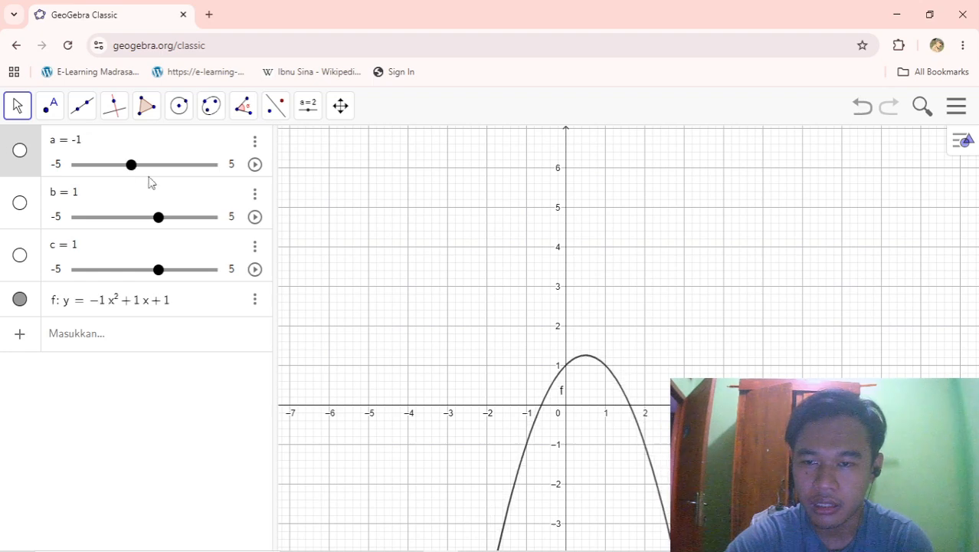
left_click_drag(527, 331, 494, 232)
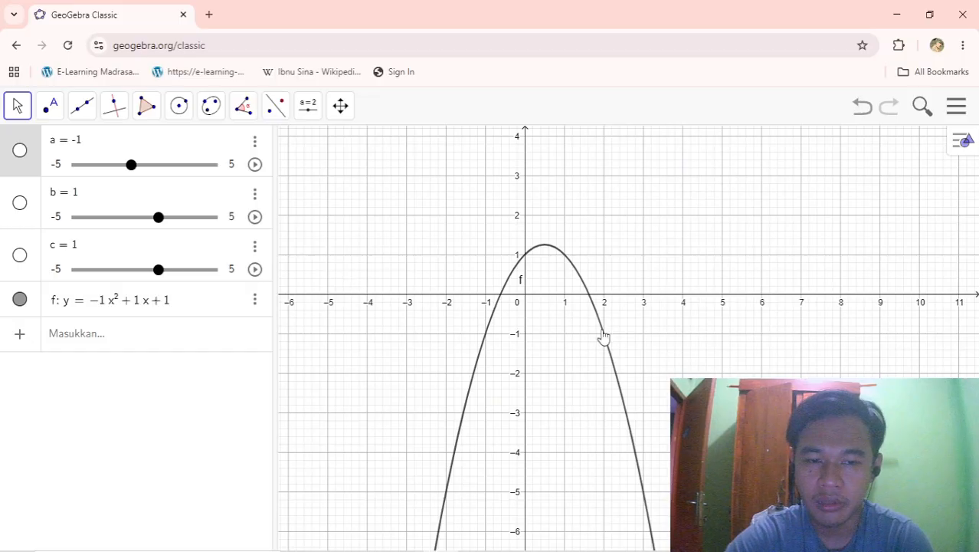
left_click_drag(158, 269, 105, 271)
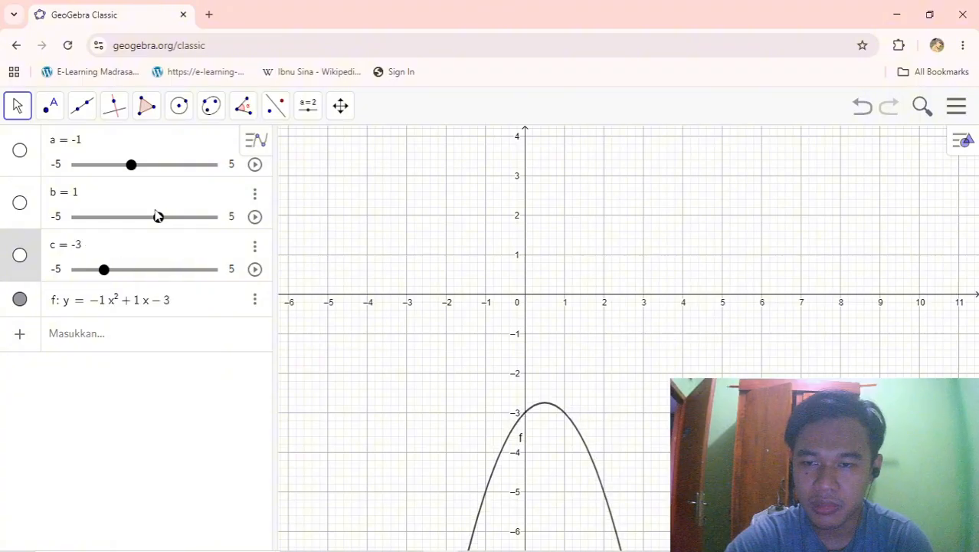
left_click(158, 218)
left_click_drag(160, 220, 184, 220)
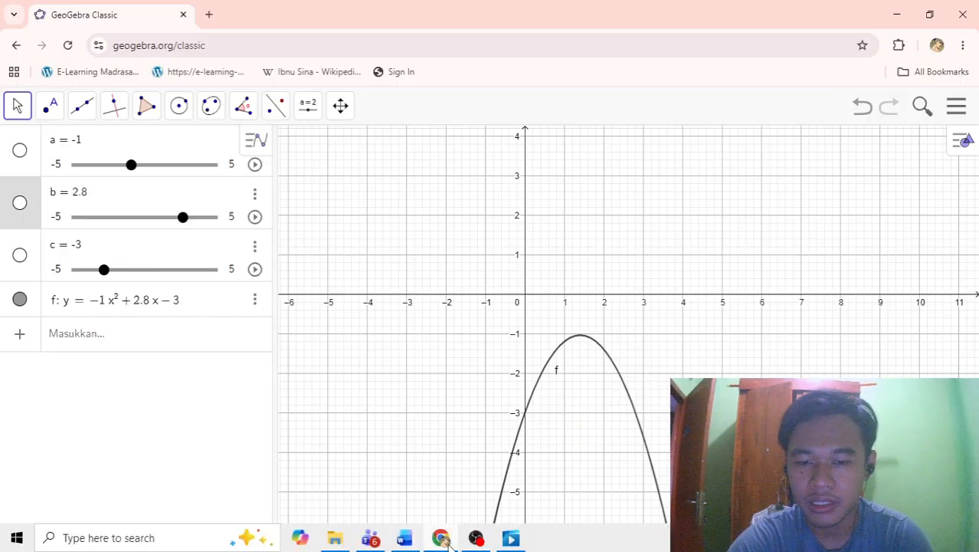
Switch to SOAL.docx in Word and highlight answer D (a < 0 c < 0 D < 0) of question 1.
left_click(404, 538)
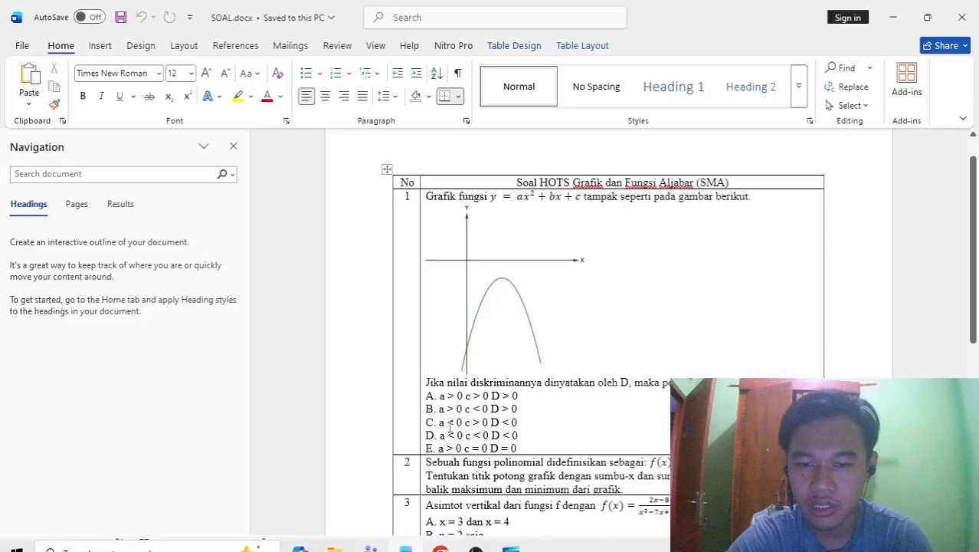
left_click_drag(434, 434, 512, 434)
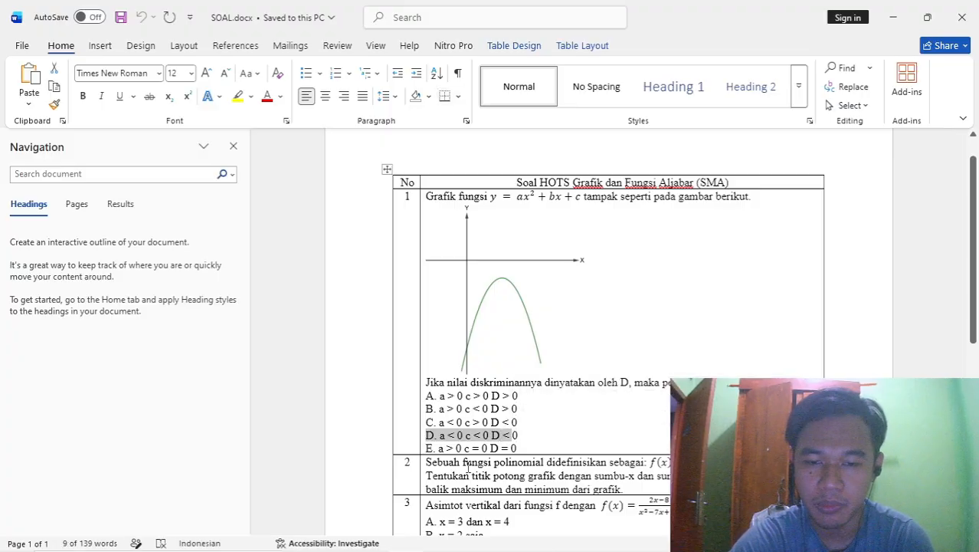
left_click_drag(520, 435, 434, 434)
Select the polynomial equation f(x) = x³ − 6x² + 9x + 4 in question 2.
scroll(584, 341, "down", 3)
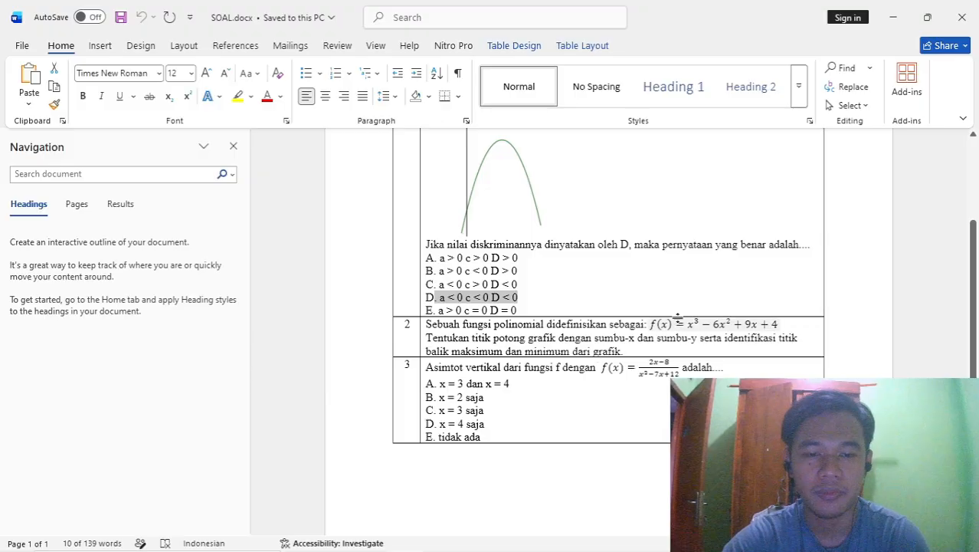
left_click(741, 328)
left_click_drag(741, 328, 778, 330)
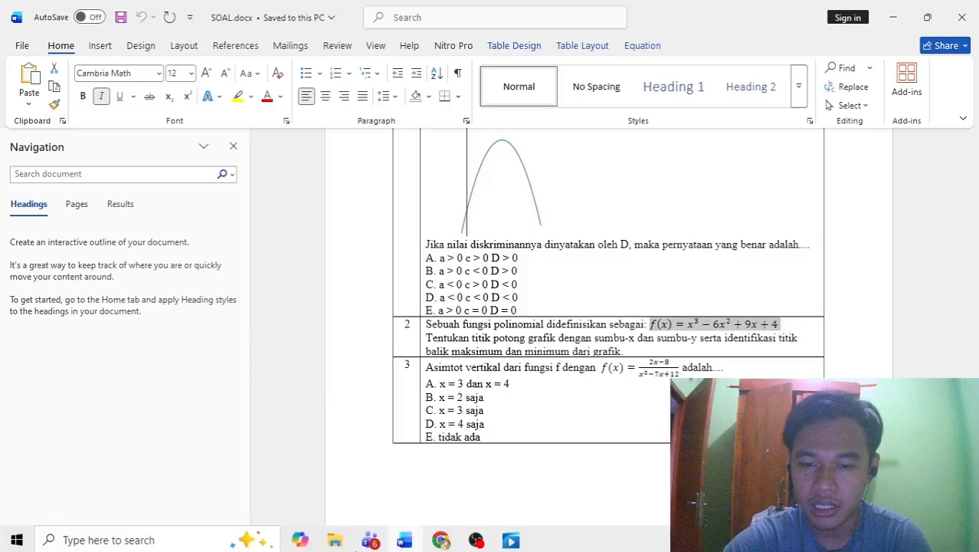
Switch to GeoGebra Classic and start a new blank file, discarding the parabola construction.
left_click(445, 539)
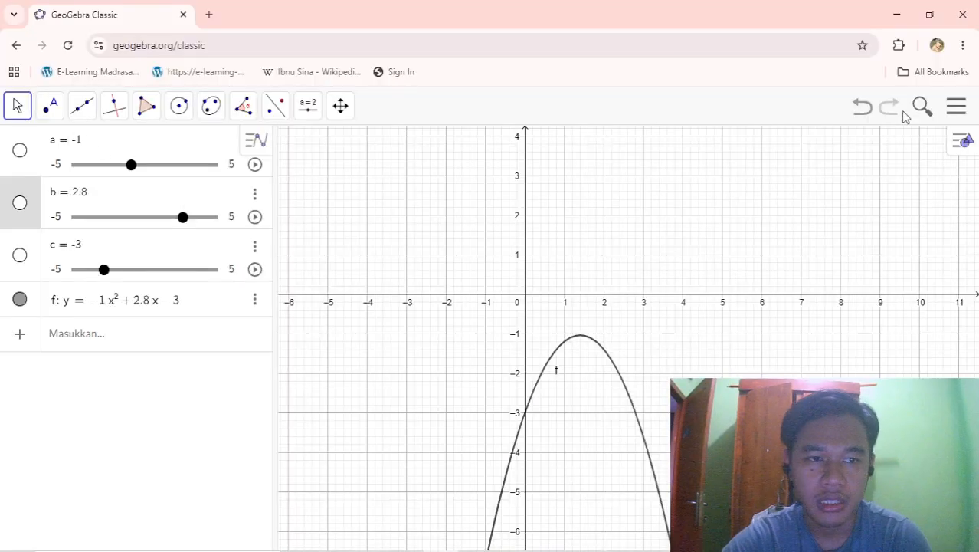
left_click(955, 116)
left_click(839, 169)
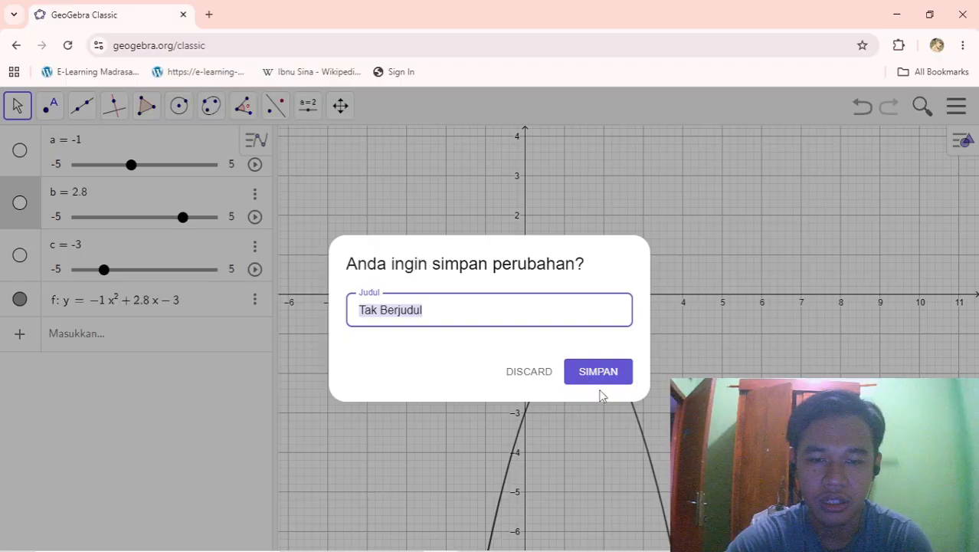
left_click(536, 374)
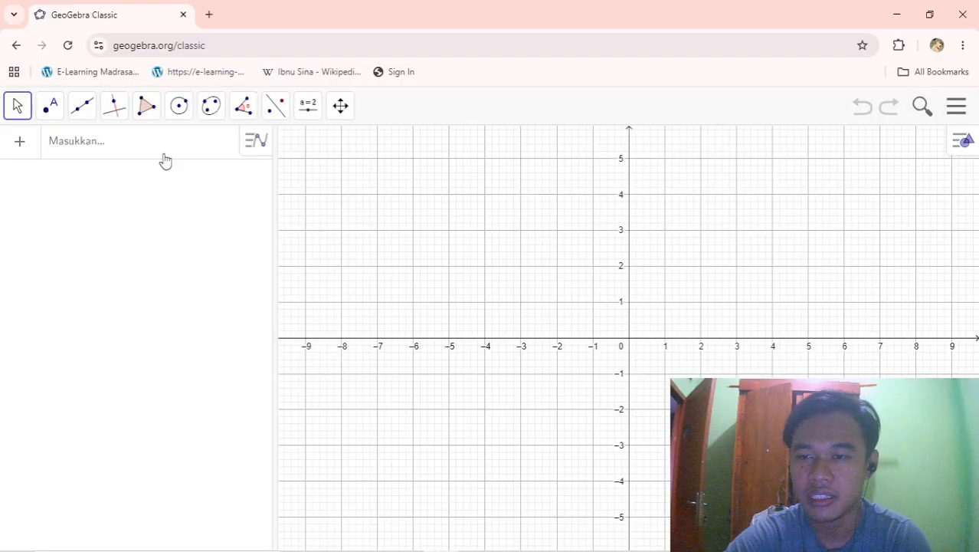
Plot the function f(x) = x³ − 6x² + 9x + 4.
left_click(100, 147)
type("f(x)=x^3-6x^2+9x+4")
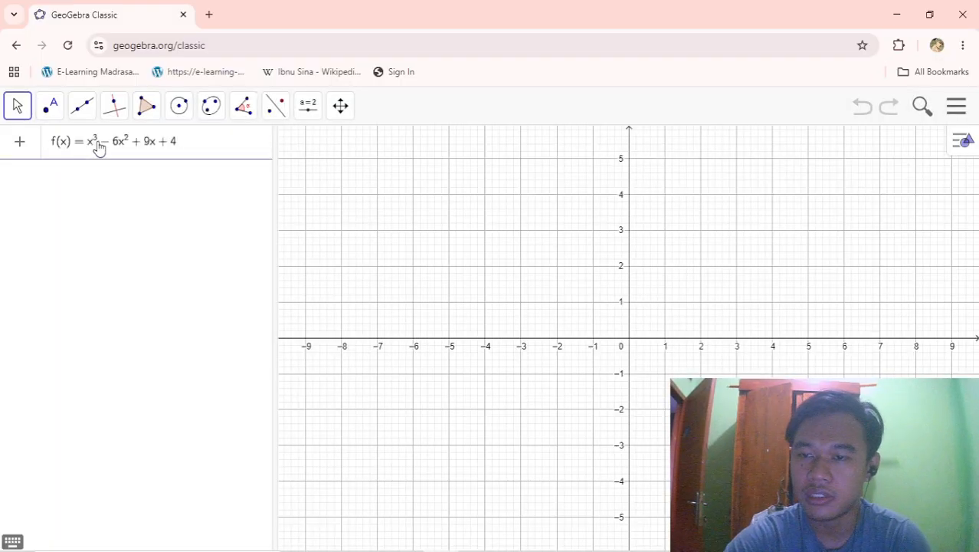
key("Return")
key("Return")
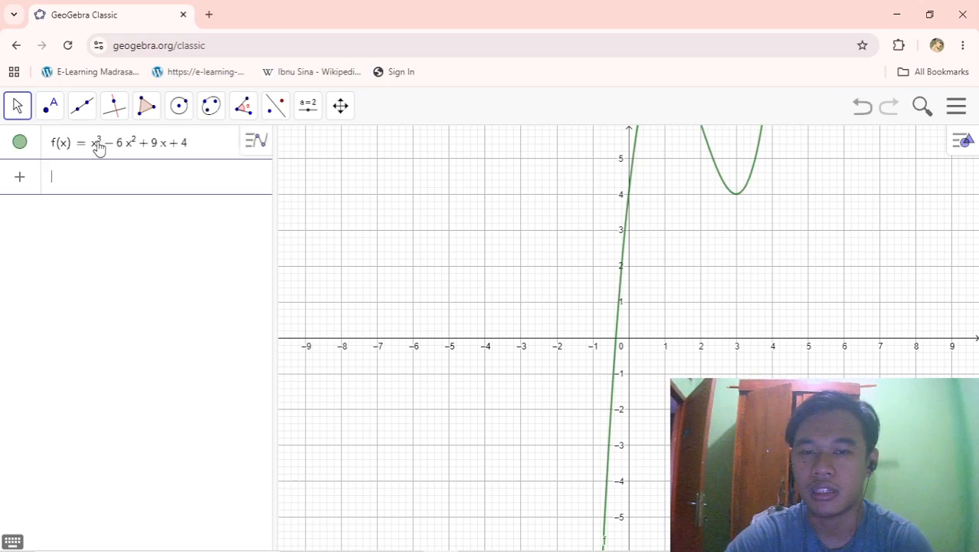
left_click_drag(431, 216, 272, 319)
left_click(127, 147)
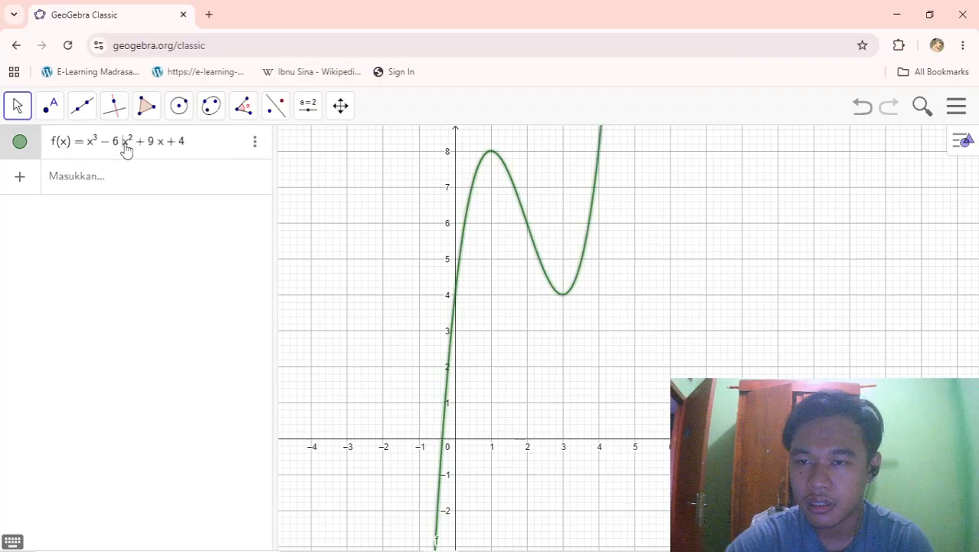
key("Escape")
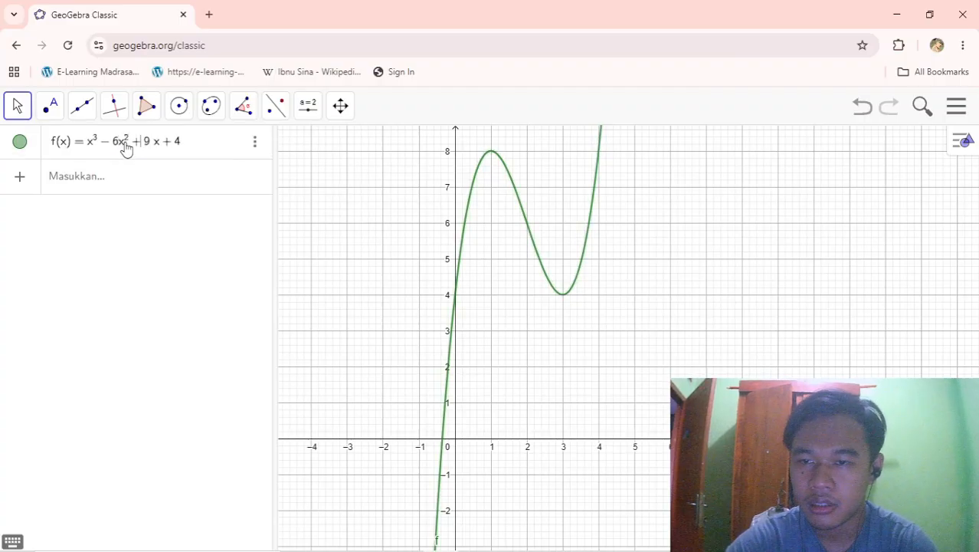
left_click(433, 234)
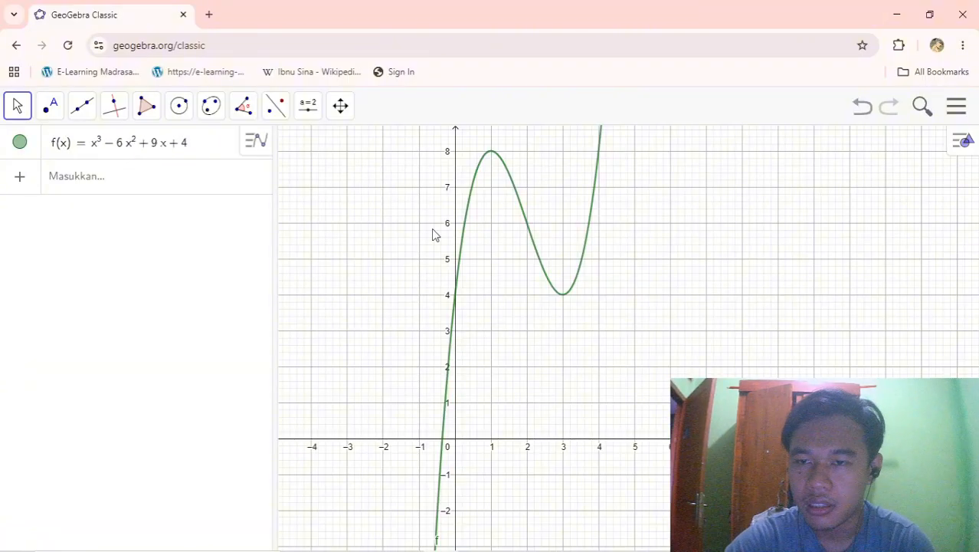
Place points where the cubic curve intersects the y-axis and the x-axis.
left_click_drag(664, 257, 569, 363)
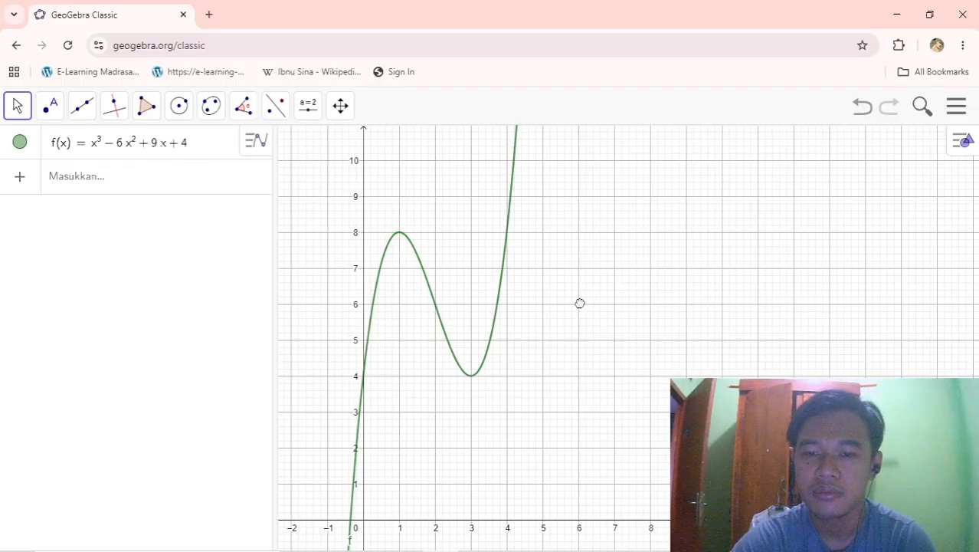
left_click_drag(579, 302, 624, 254)
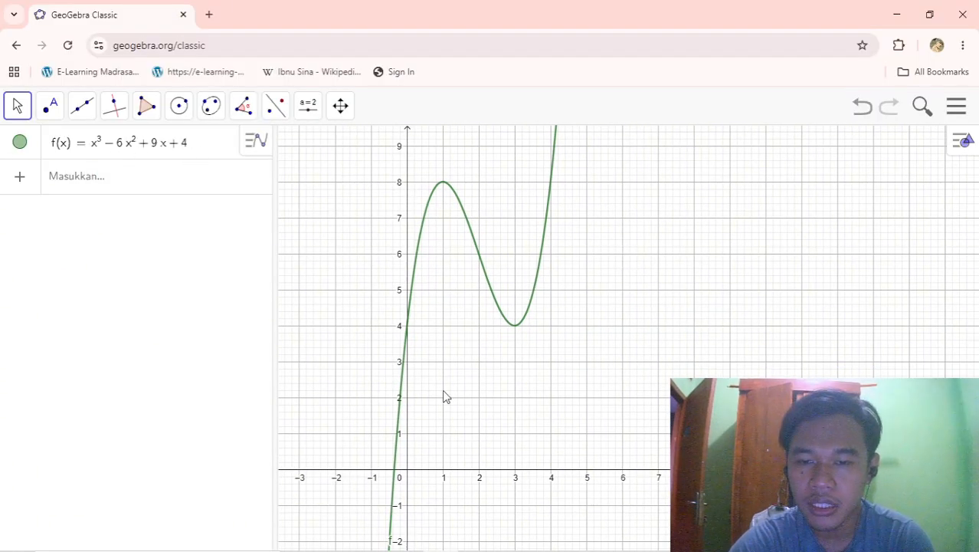
left_click(59, 112)
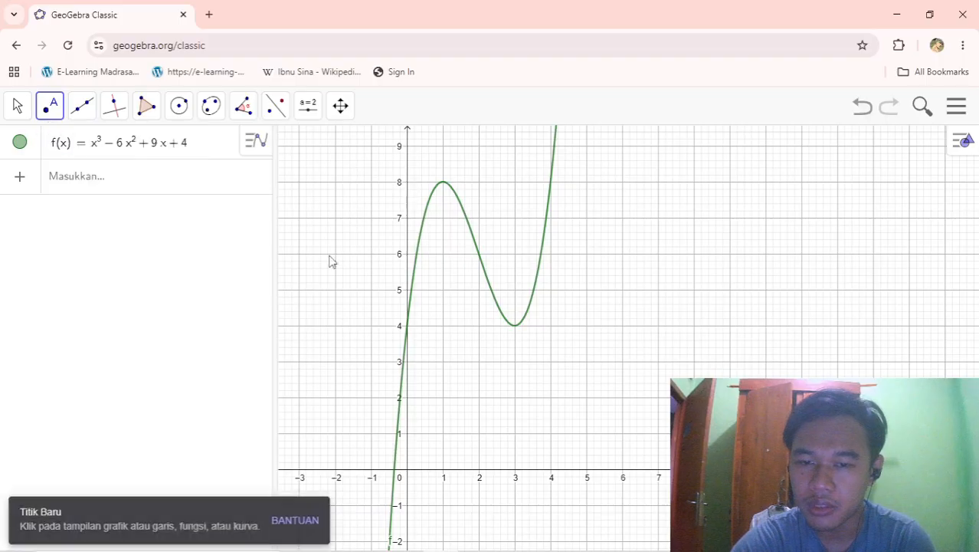
left_click(407, 327)
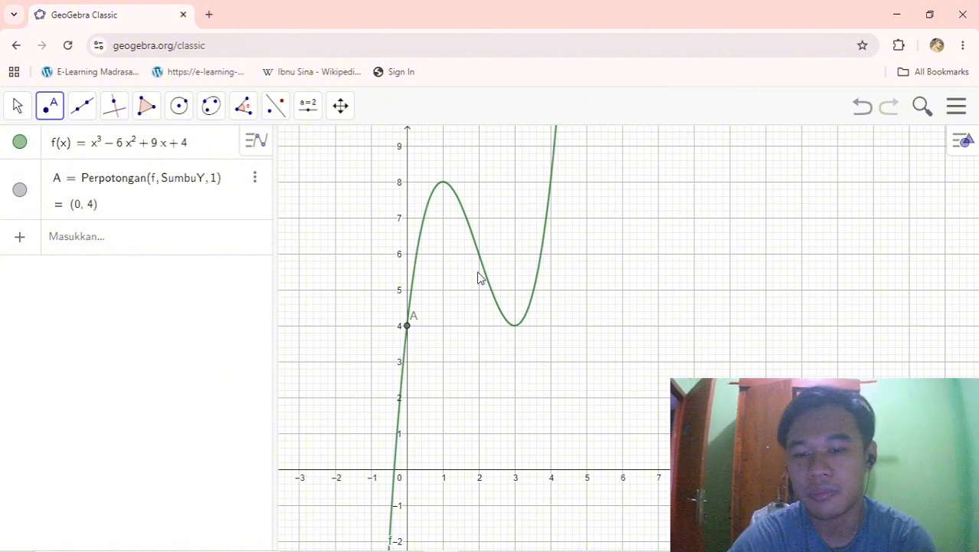
left_click(395, 467)
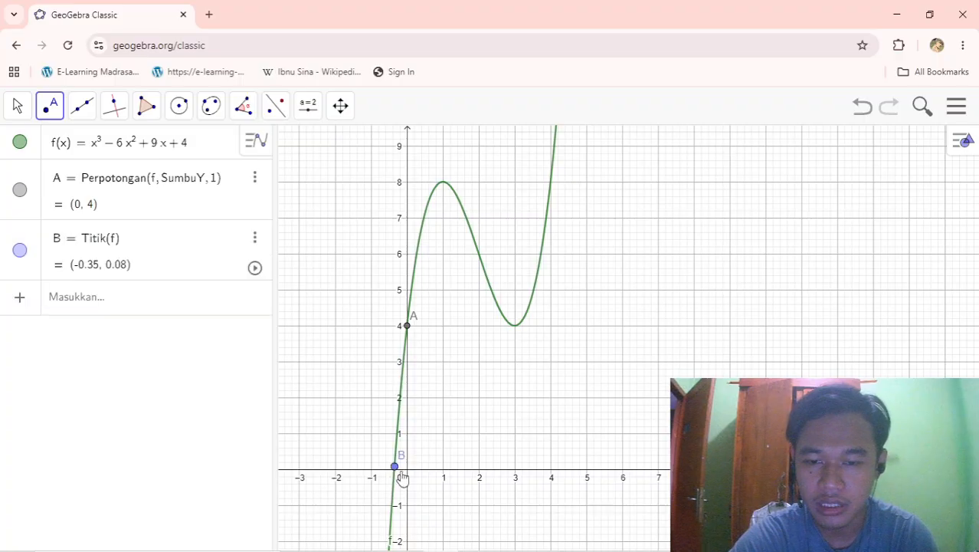
key("ctrl+z")
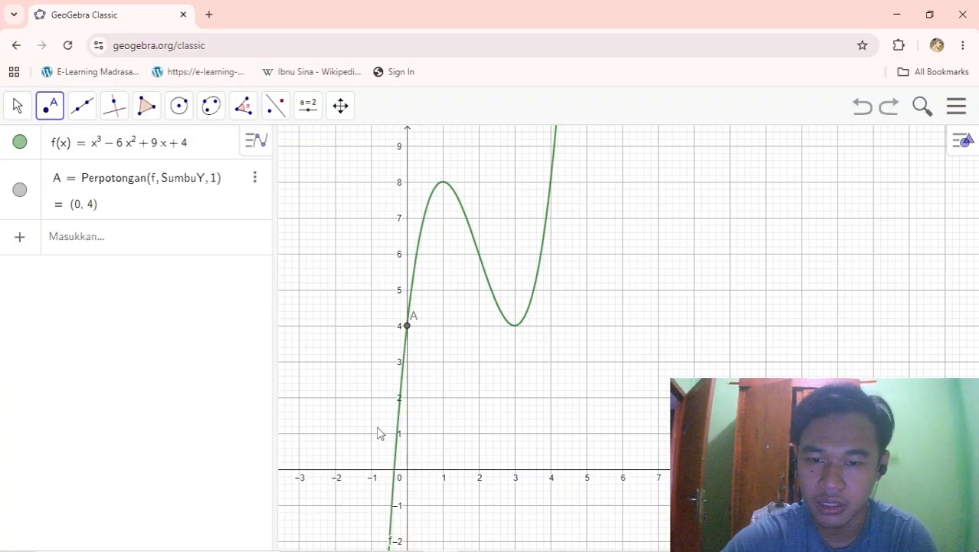
left_click(394, 469)
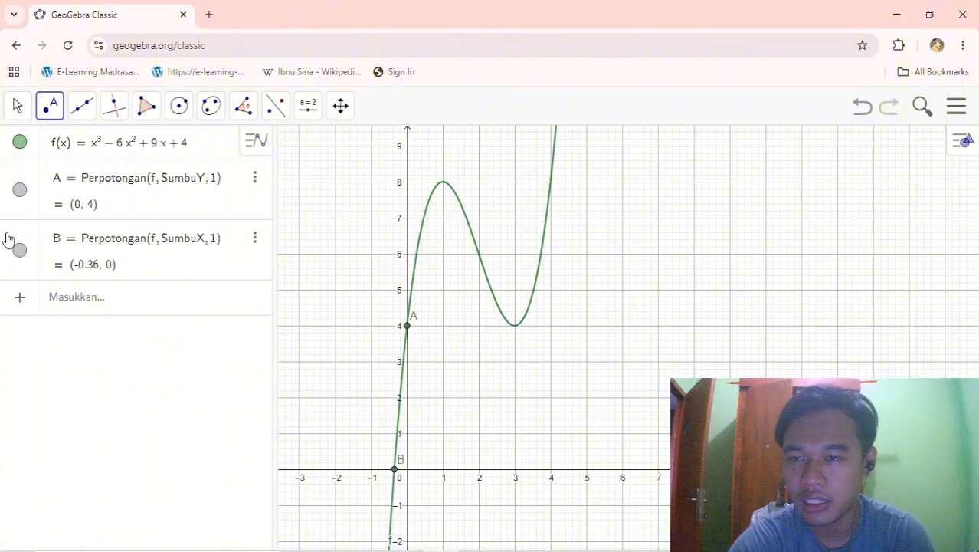
Mark the turning points of the cubic curve with the Extremum tool.
left_click(50, 109)
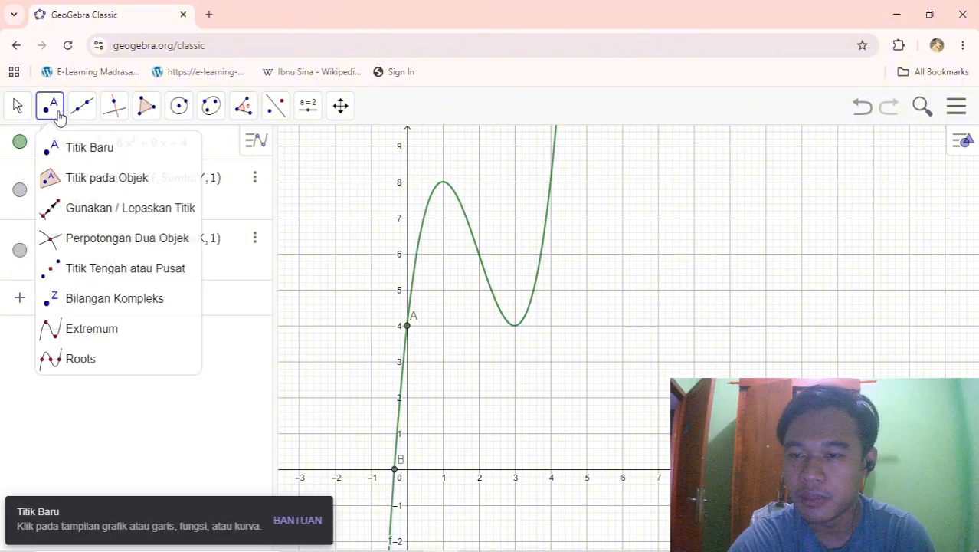
left_click(96, 336)
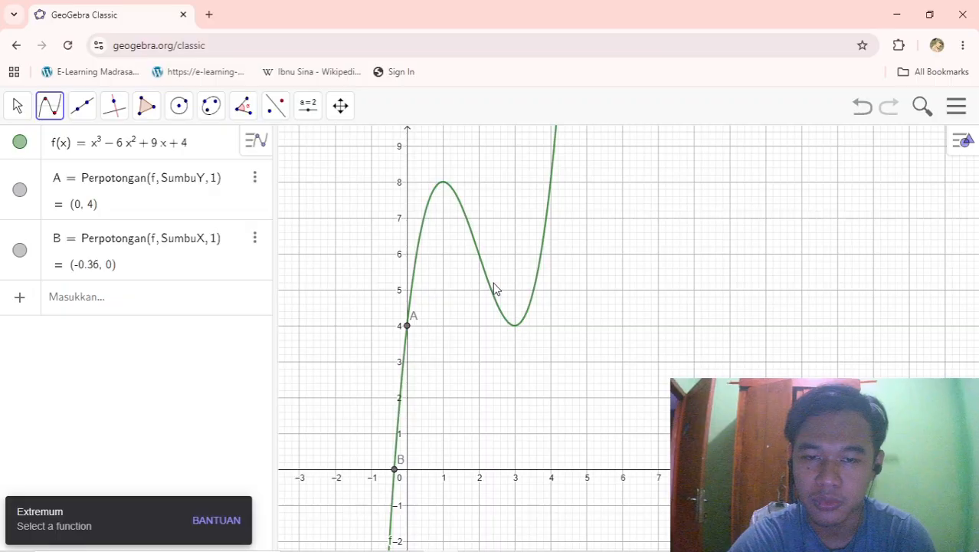
left_click(504, 319)
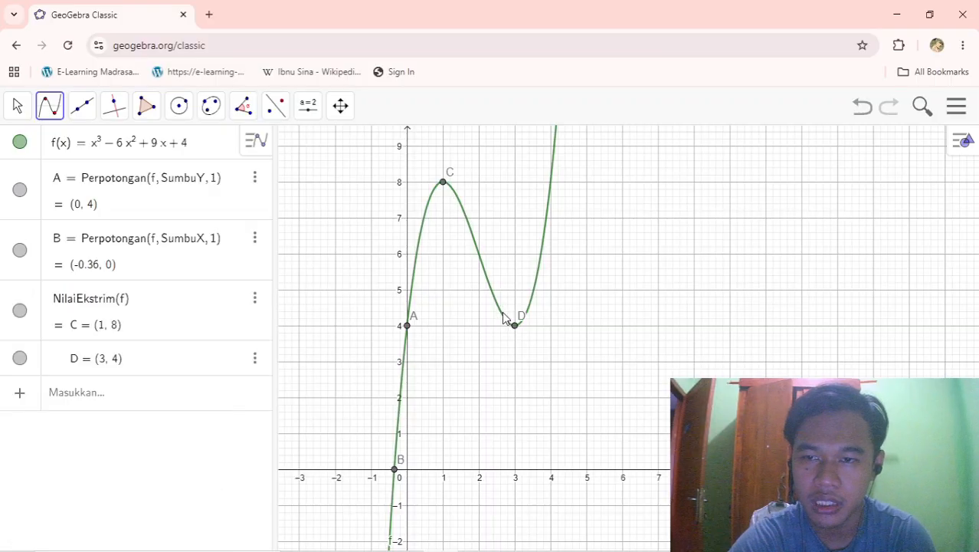
Select maximum point C and minimum point D in turn to examine their coordinates.
left_click(11, 115)
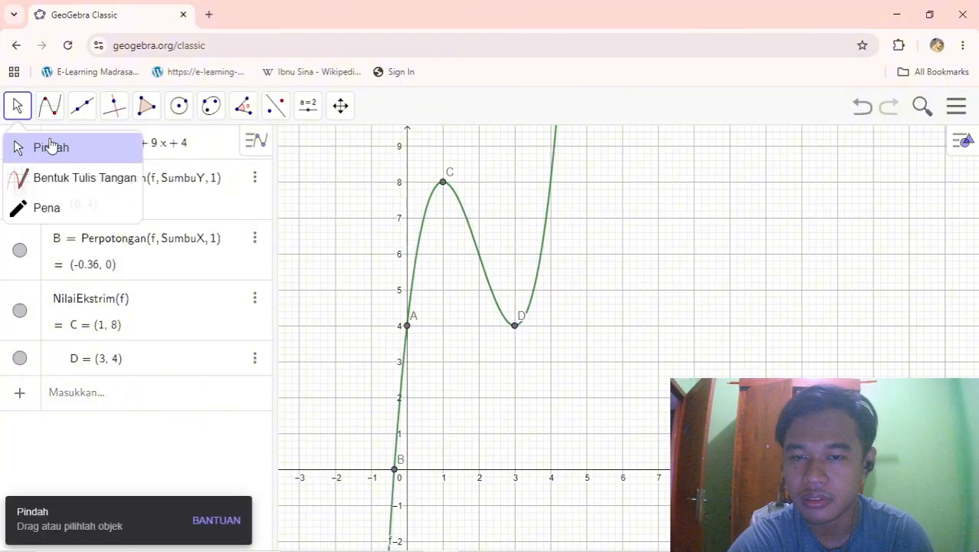
left_click(48, 146)
left_click_drag(603, 254, 560, 262)
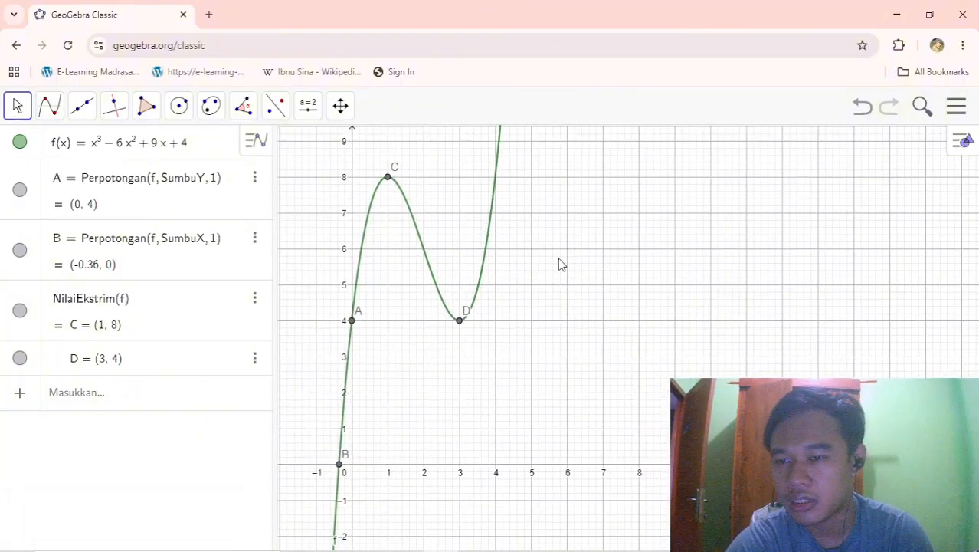
left_click(388, 176)
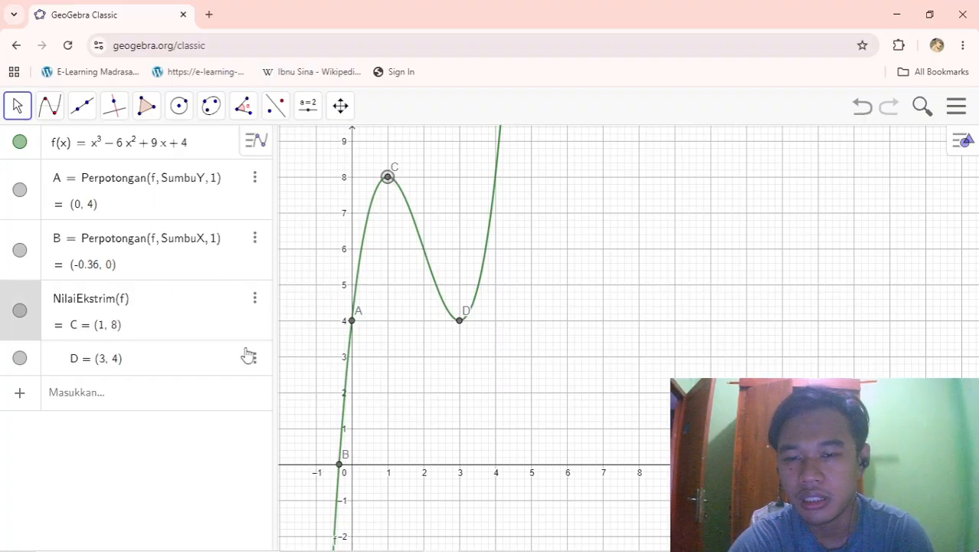
left_click(463, 328)
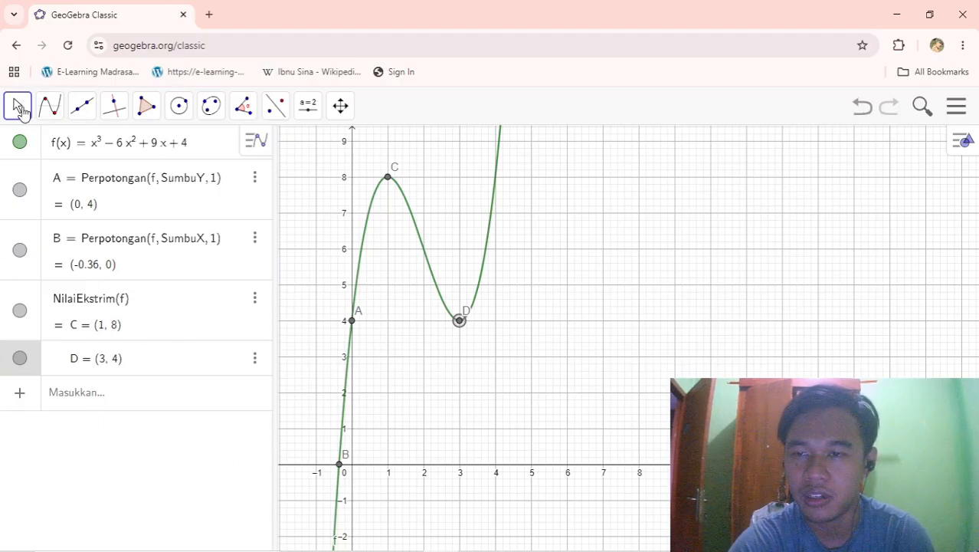
Switch to SOAL.docx in Word and copy the rational function f(x) = (2x−8)/(x²−7x+12) from question 3.
mouse_move(518, 541)
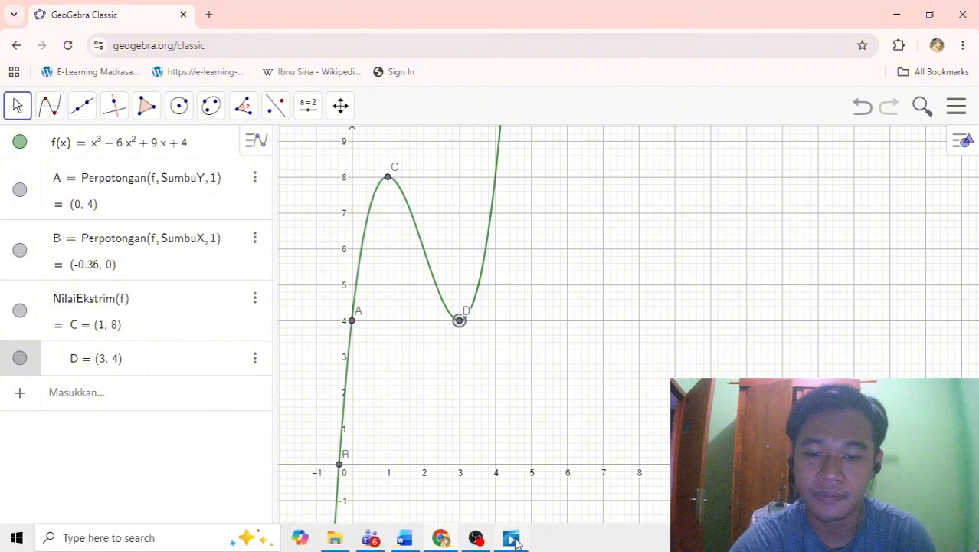
left_click(445, 540)
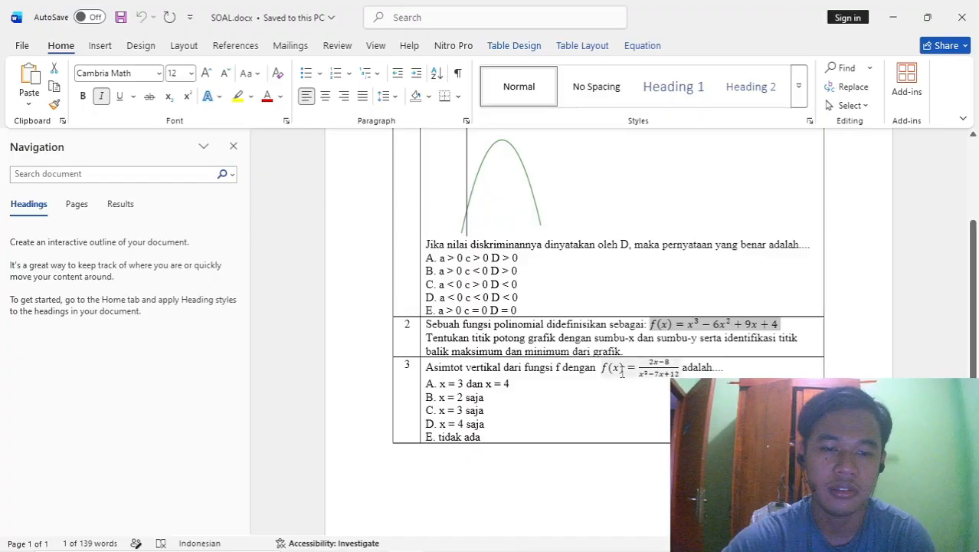
left_click_drag(603, 369, 666, 375)
key("ctrl+c")
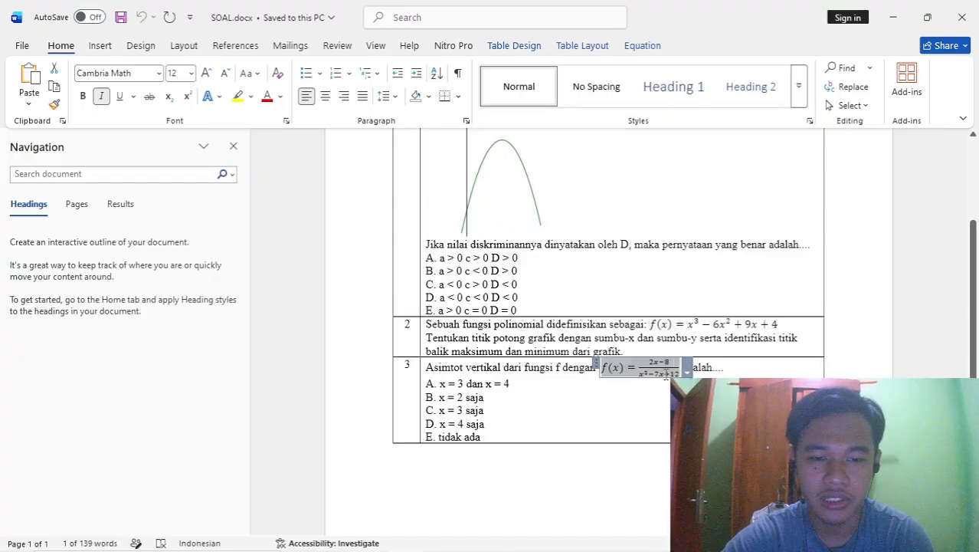
left_click(543, 385)
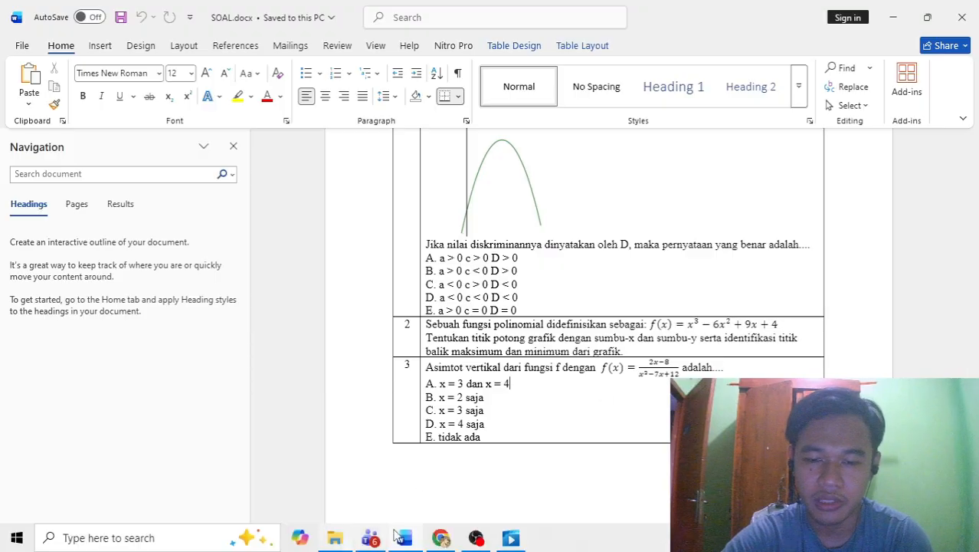
Return to GeoGebra in the browser and start a new blank worksheet, discarding the cubic graph.
left_click(441, 538)
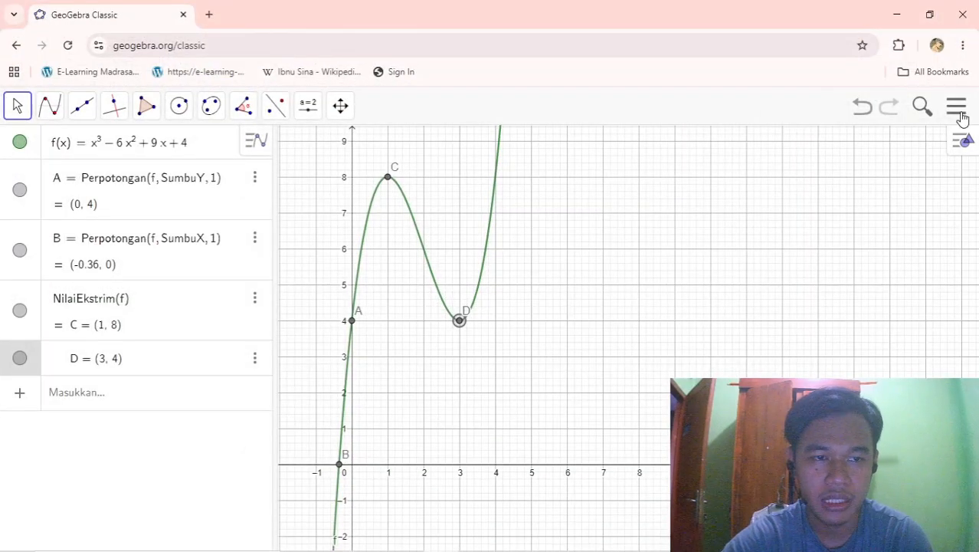
left_click(957, 111)
left_click(827, 161)
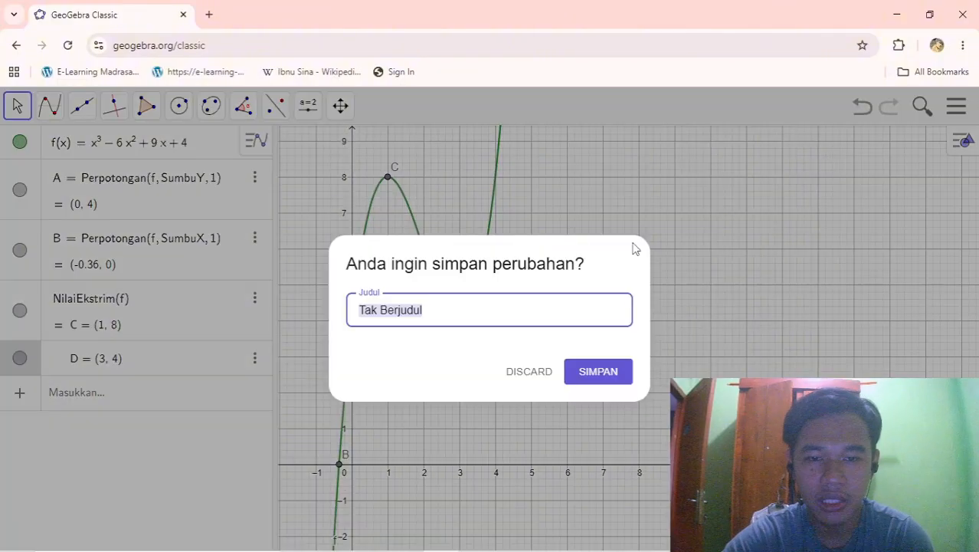
left_click(536, 373)
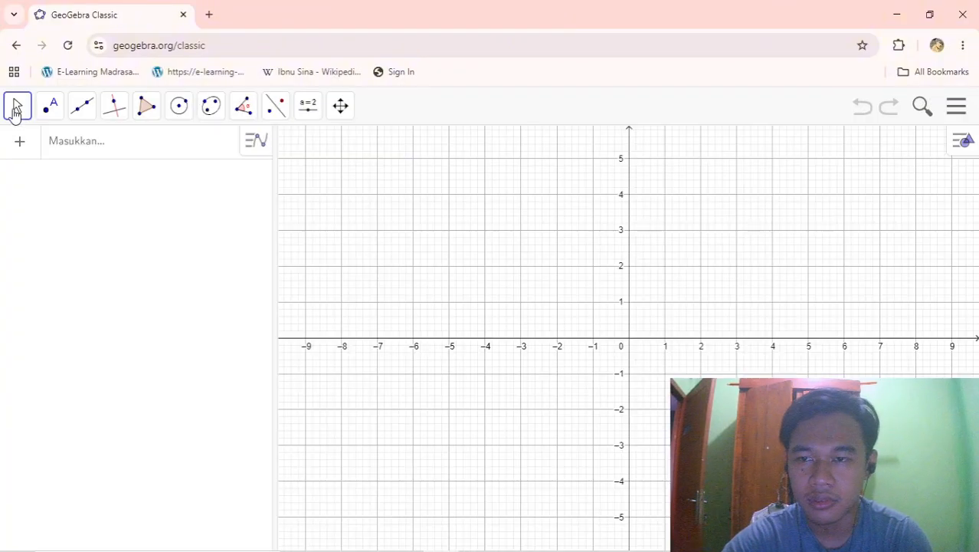
Plot the copied function f(x) = (2x−8)/(x²−7x+12) and examine the graph for its vertical asymptote.
left_click(80, 156)
key("ctrl+v")
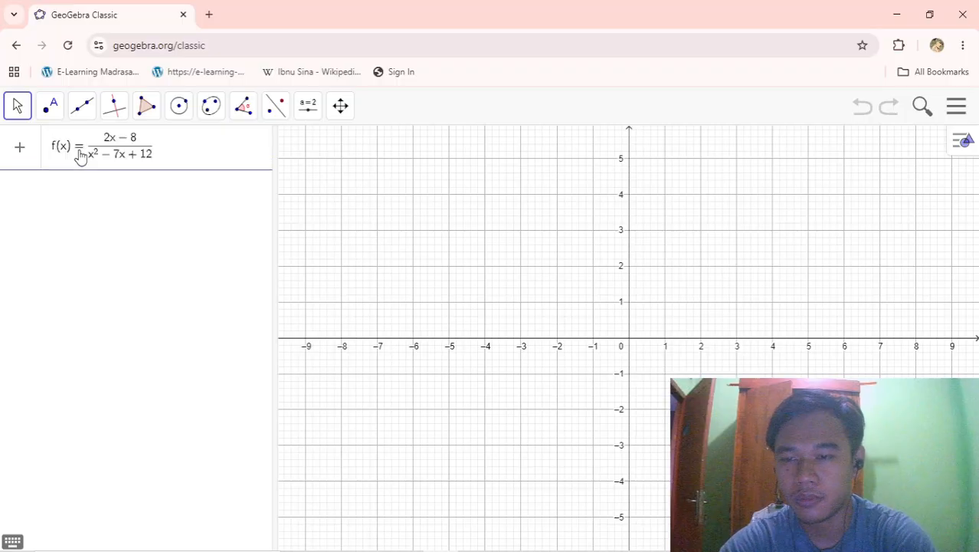
key("Return")
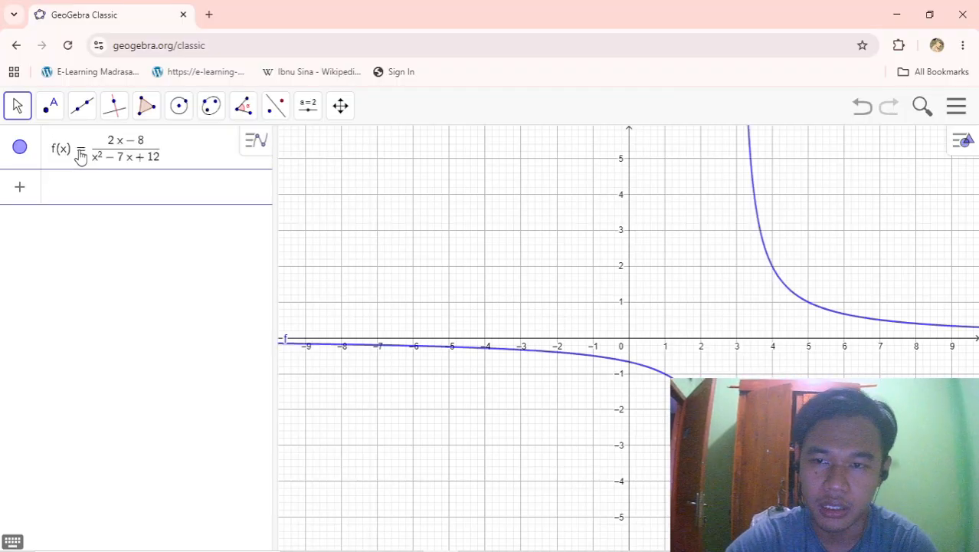
left_click_drag(706, 280, 512, 245)
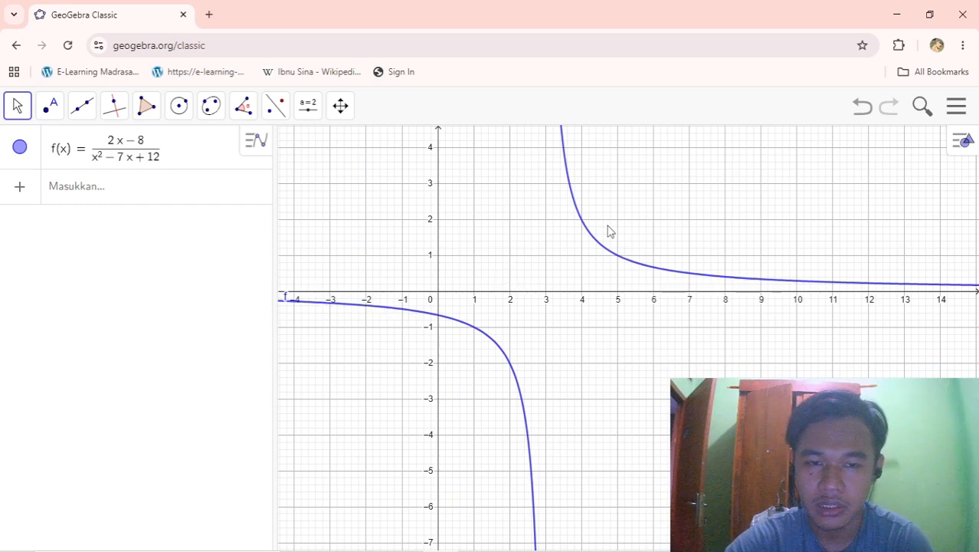
left_click_drag(586, 322, 589, 315)
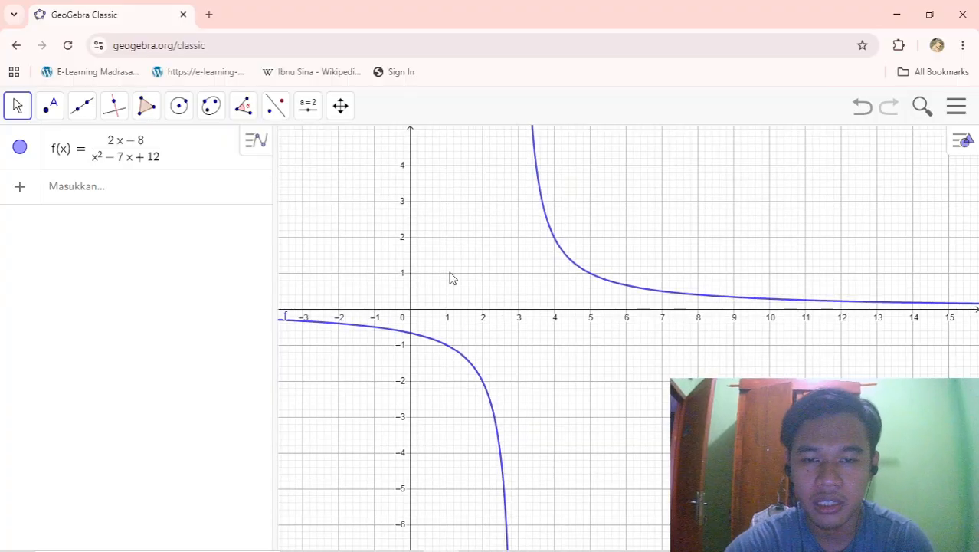
left_click_drag(497, 183, 516, 252)
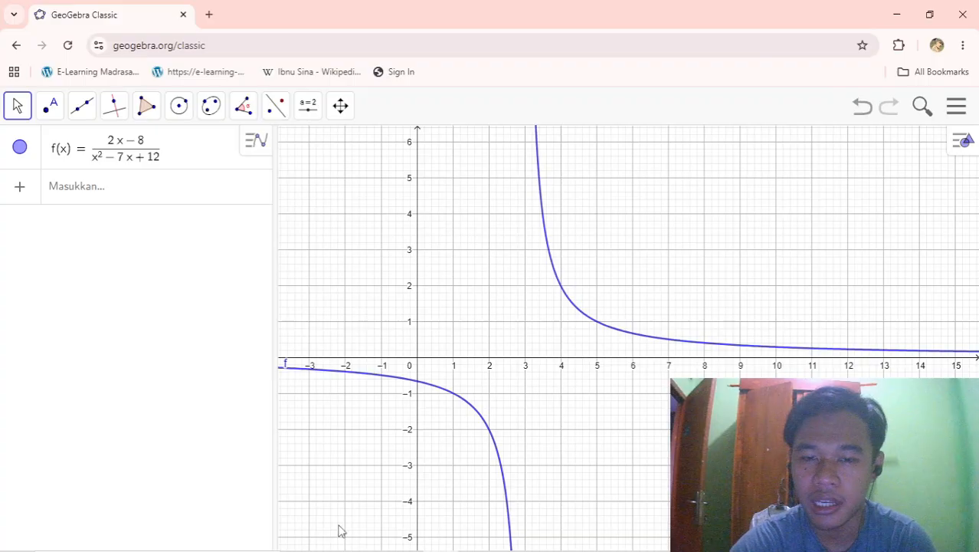
Switch to SOAL.docx and mark answer option C, x = 3 saja, of question 3 while reviewing the questions.
left_click(406, 539)
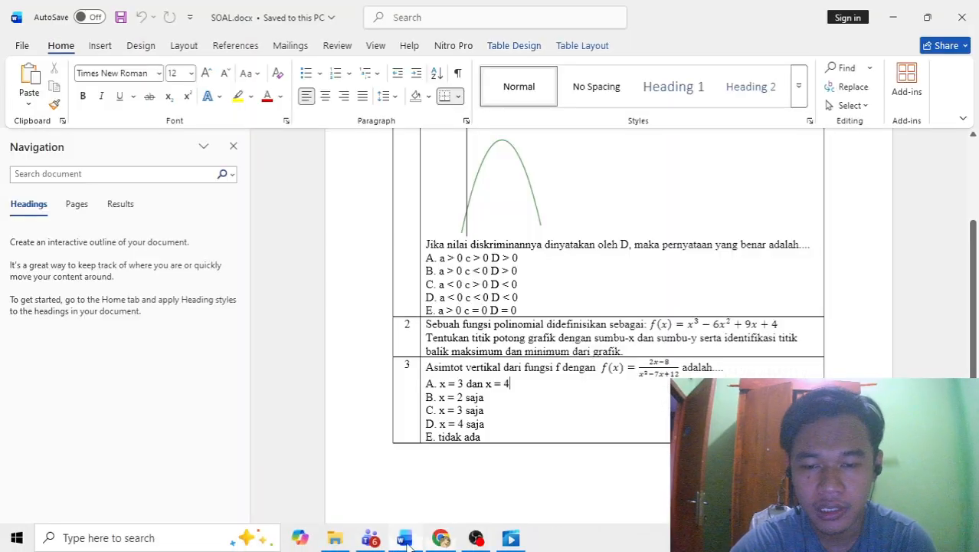
left_click_drag(429, 410, 486, 414)
left_click(505, 428)
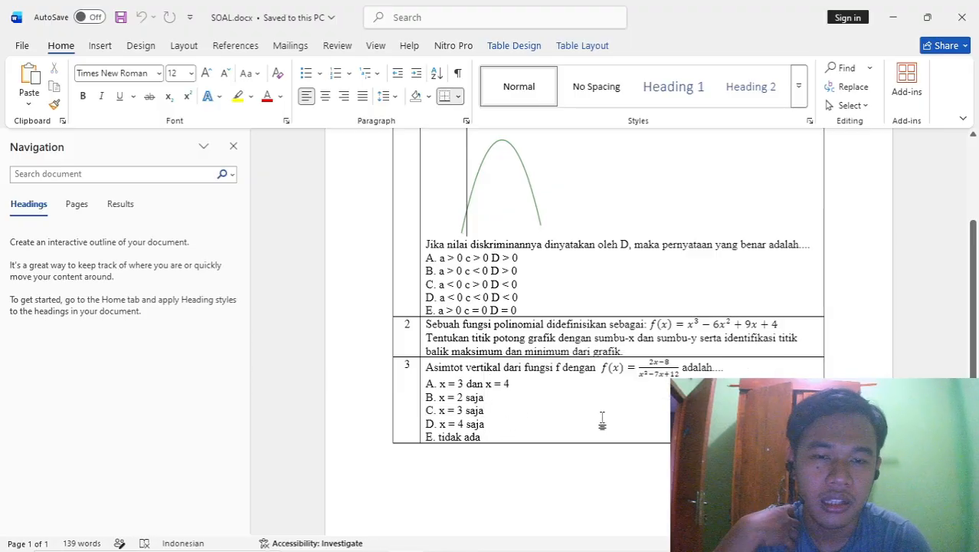
left_click_drag(587, 350, 582, 422)
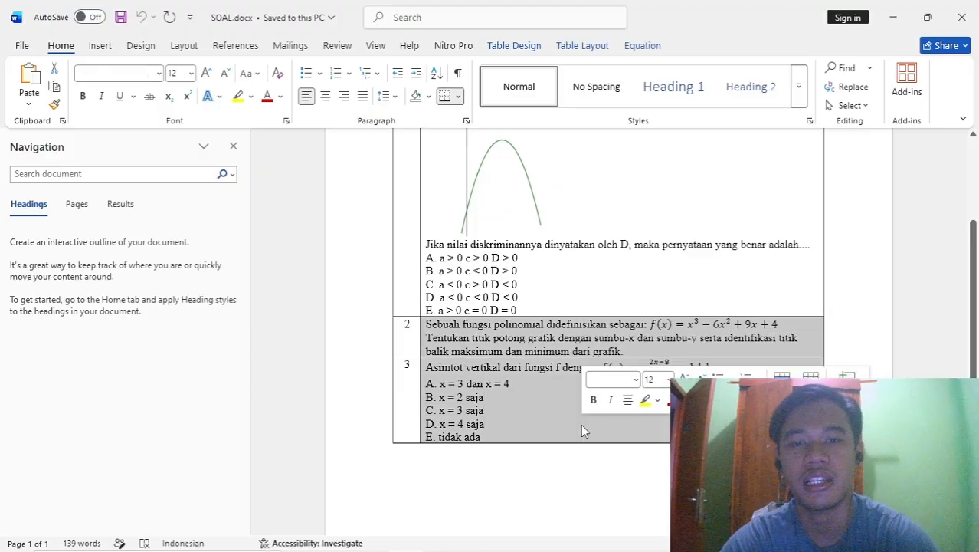
left_click(590, 295)
scroll(588, 301, "up", 5)
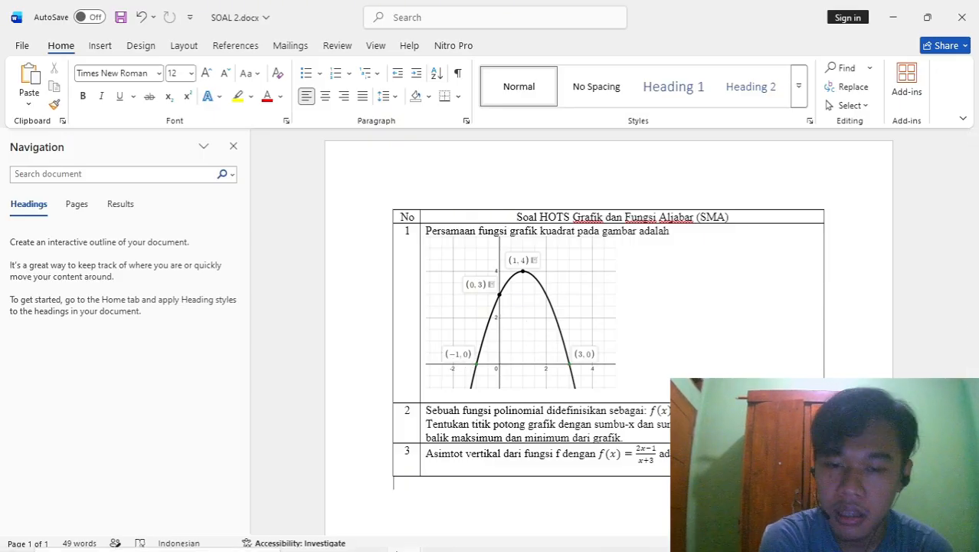
Switch to Chrome, go to desmos.com and open the Desmos graphing calculator.
mouse_move(576, 550)
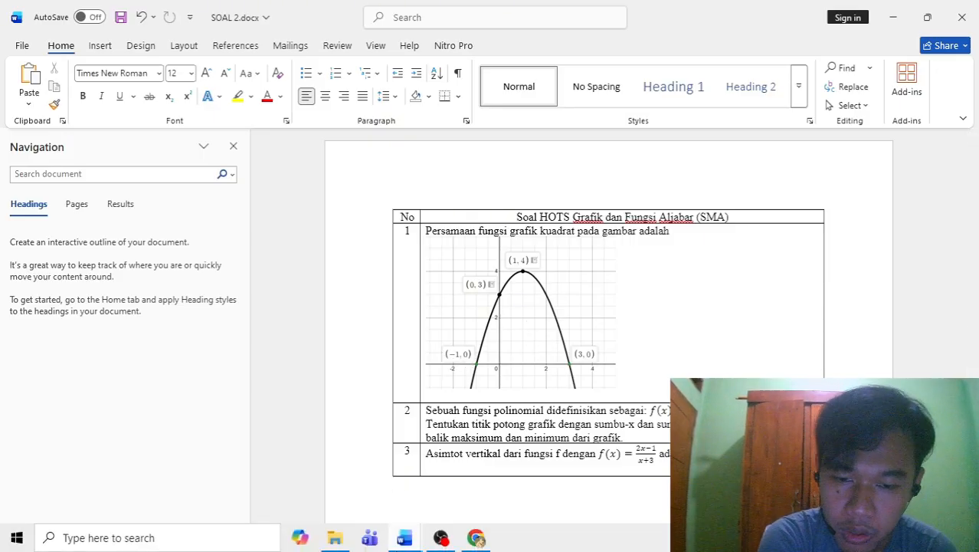
left_click(486, 545)
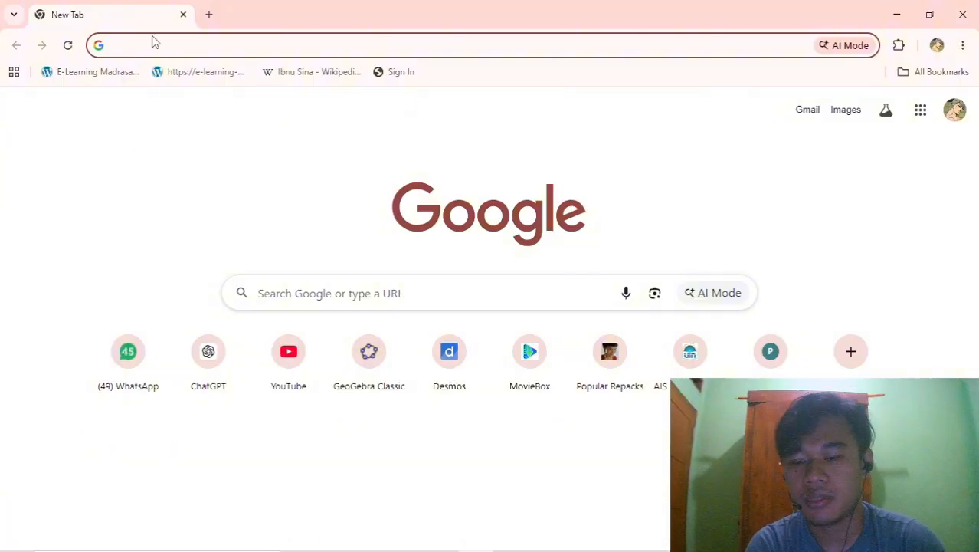
type("g")
key("BackSpace")
key("BackSpace")
type("de")
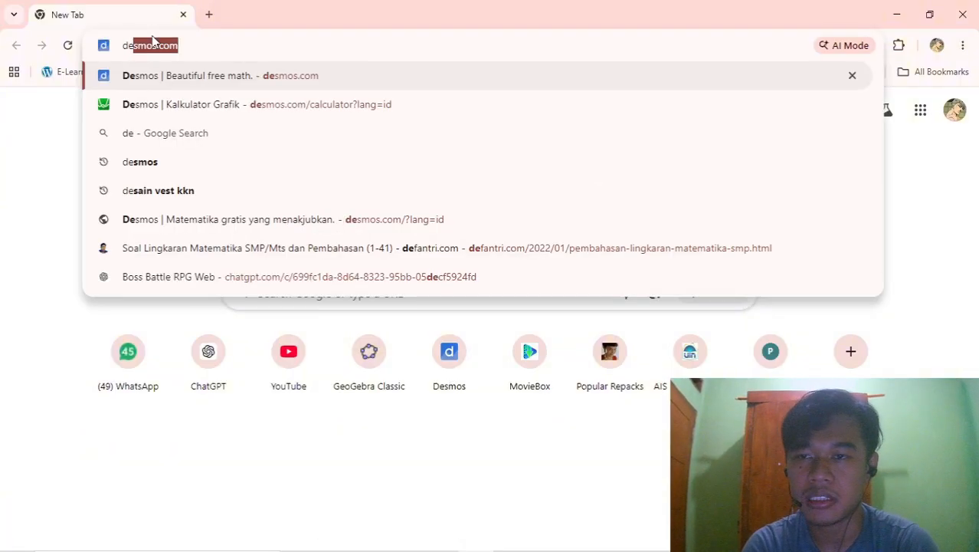
key("Return")
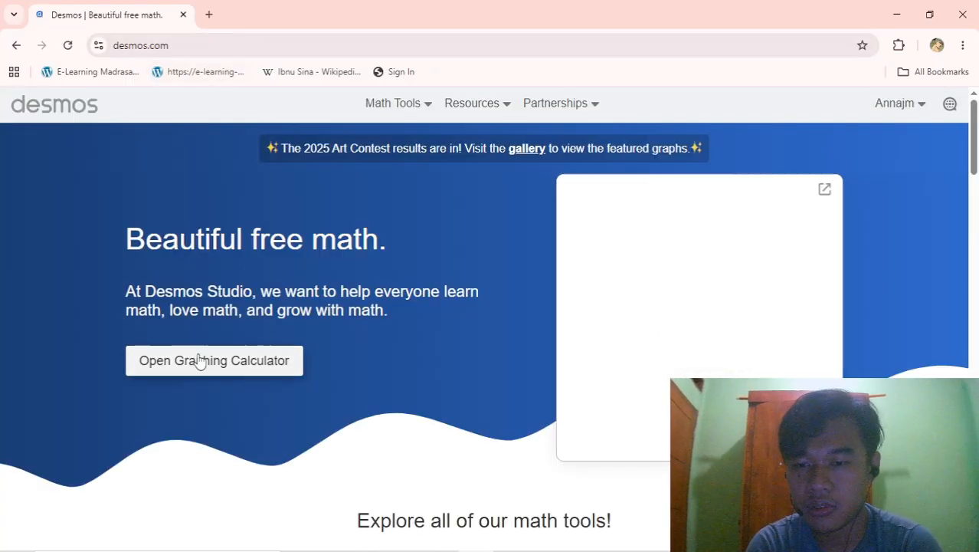
left_click(197, 370)
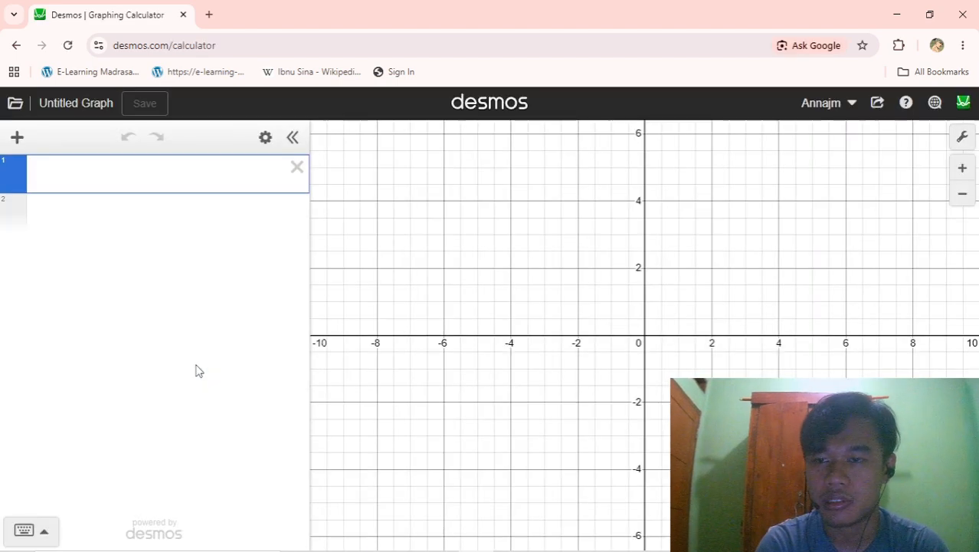
left_click(847, 106)
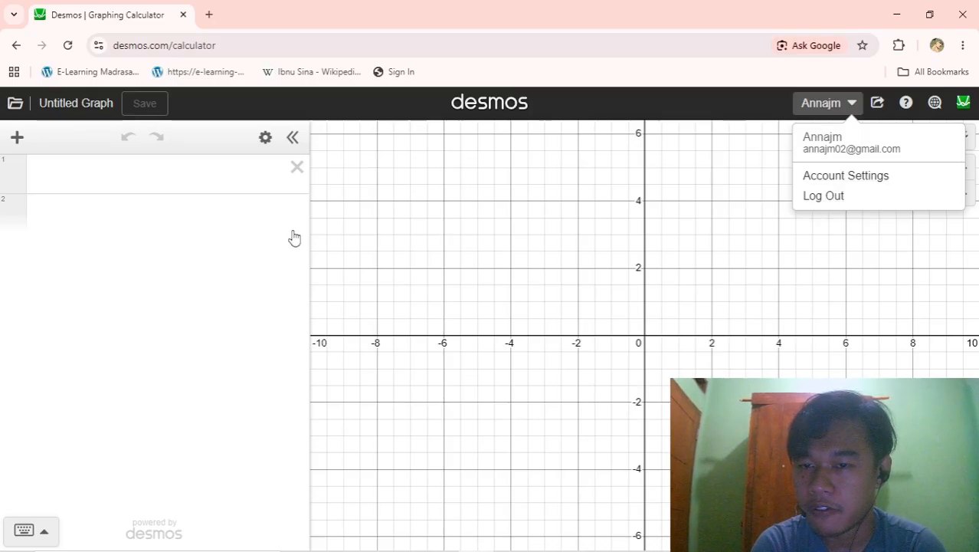
left_click(769, 310)
Add a table and enter the vertex (1, 4) from question 1 in SOAL 2.docx as its first row.
left_click(153, 174)
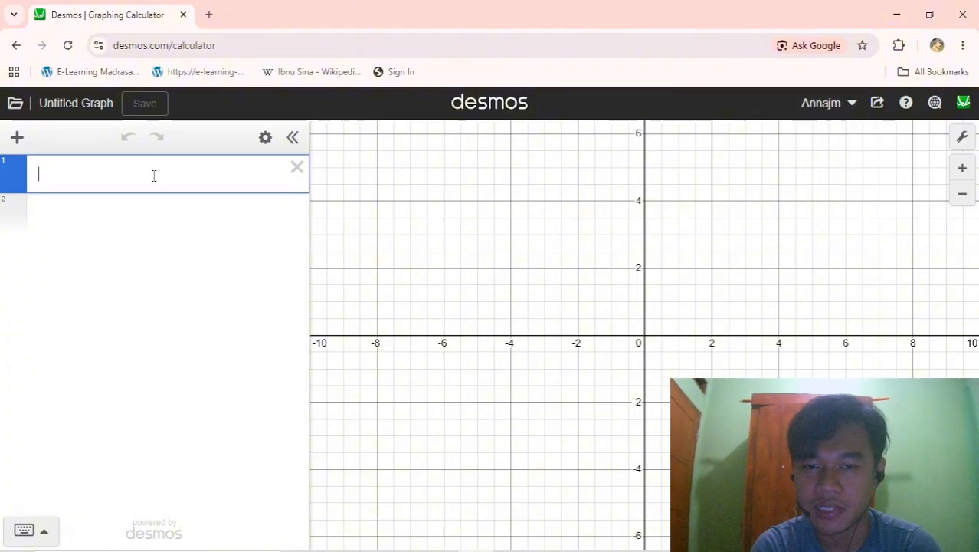
left_click(17, 137)
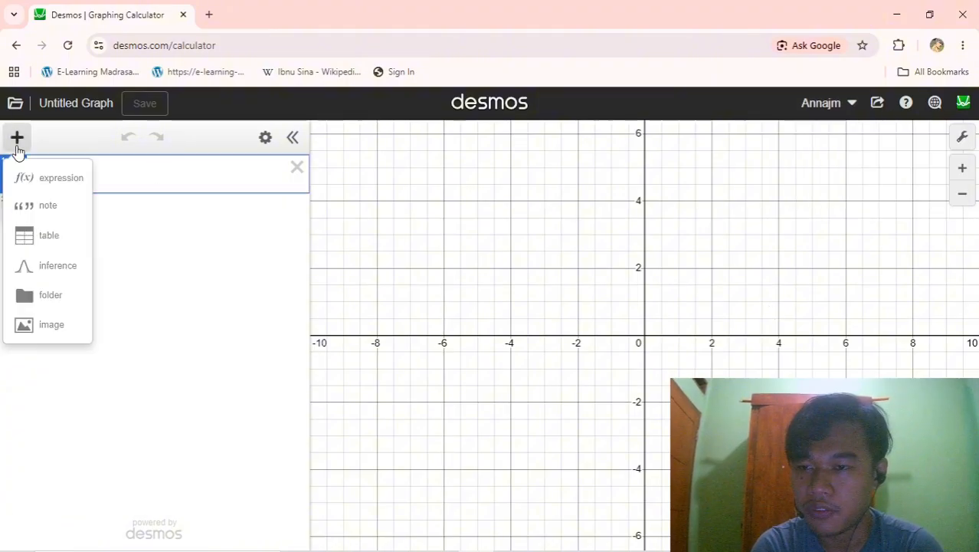
left_click(40, 242)
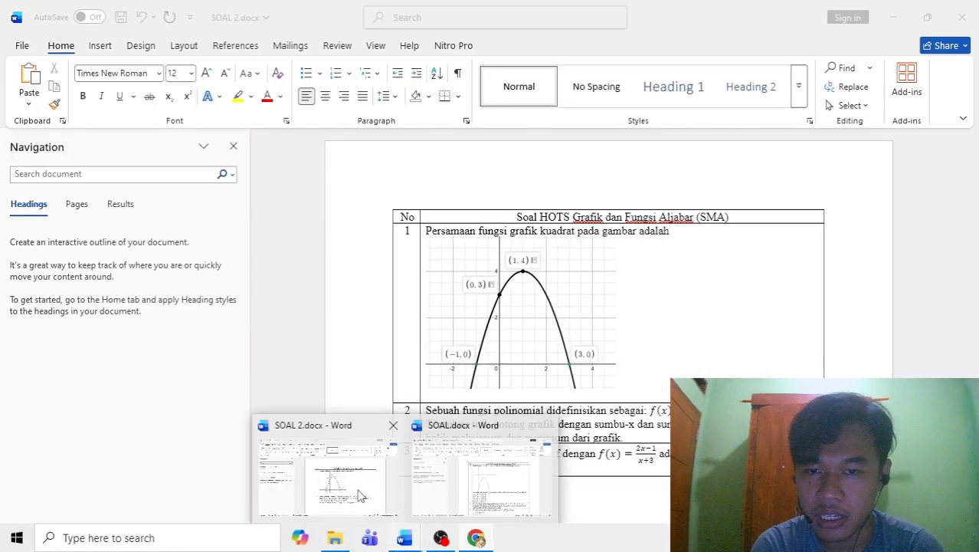
left_click(475, 472)
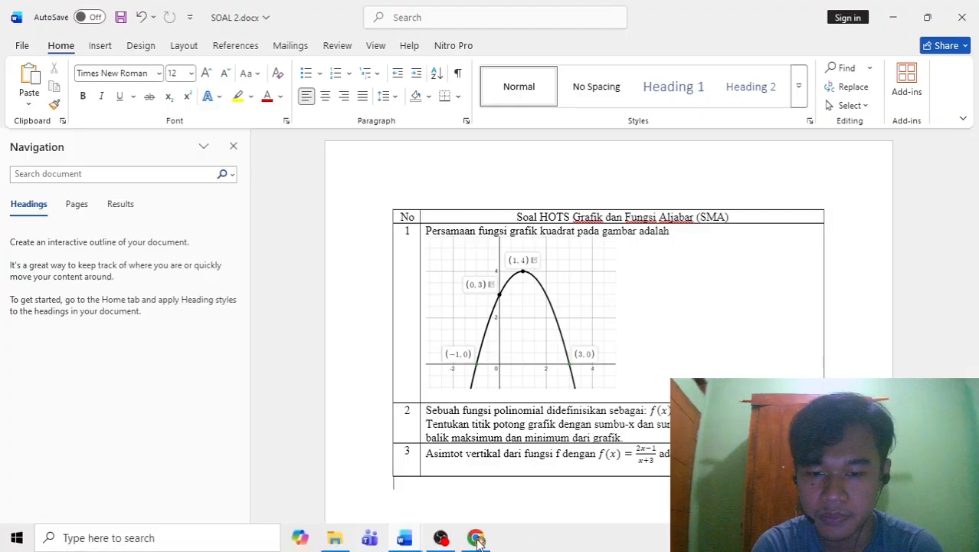
left_click(476, 539)
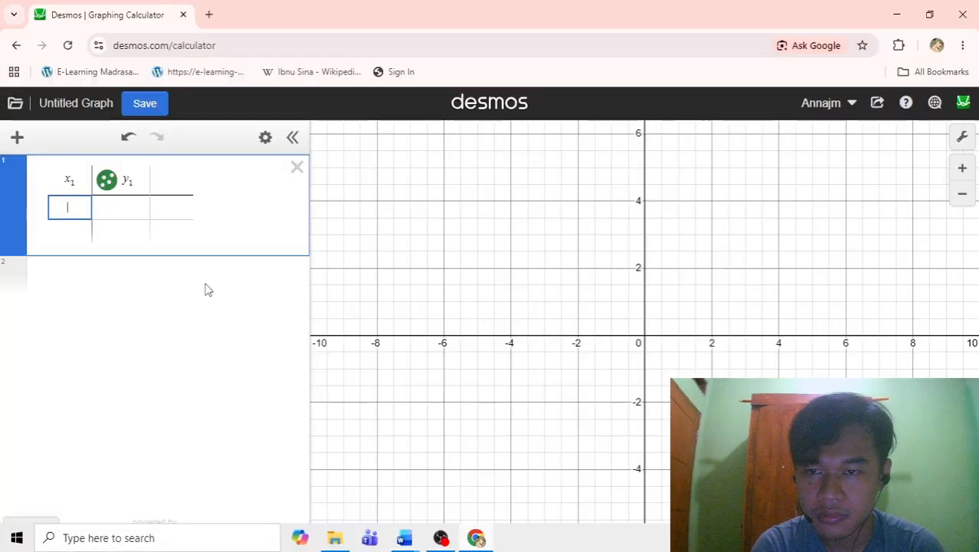
left_click(103, 212)
type("4")
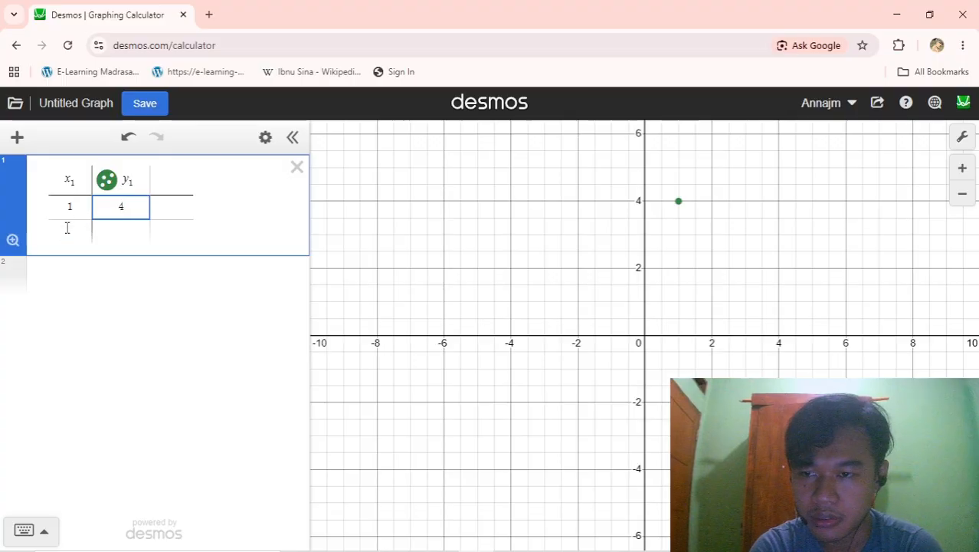
Add the parabola points (0, 3) and (−1, 0) from SOAL 2.docx as the next two table rows.
left_click(66, 228)
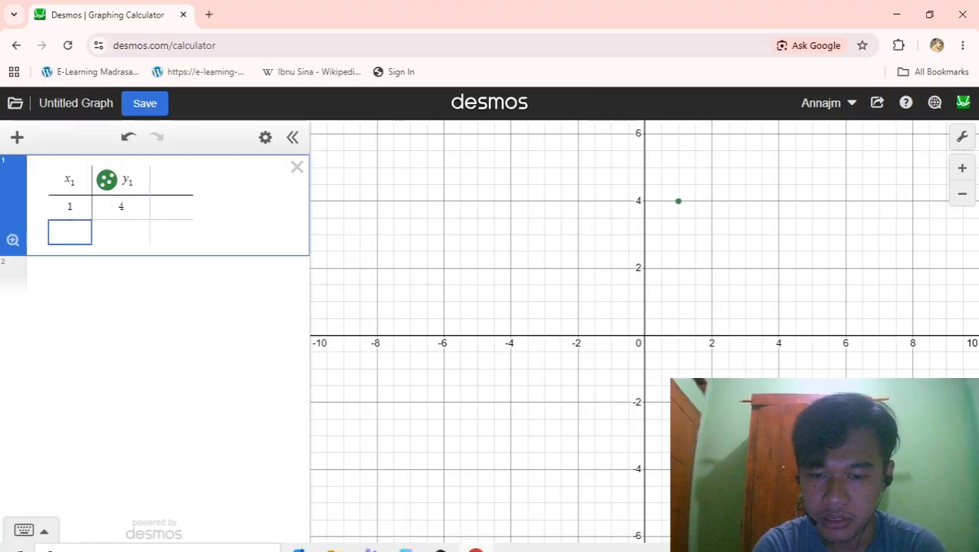
mouse_move(405, 541)
mouse_move(368, 463)
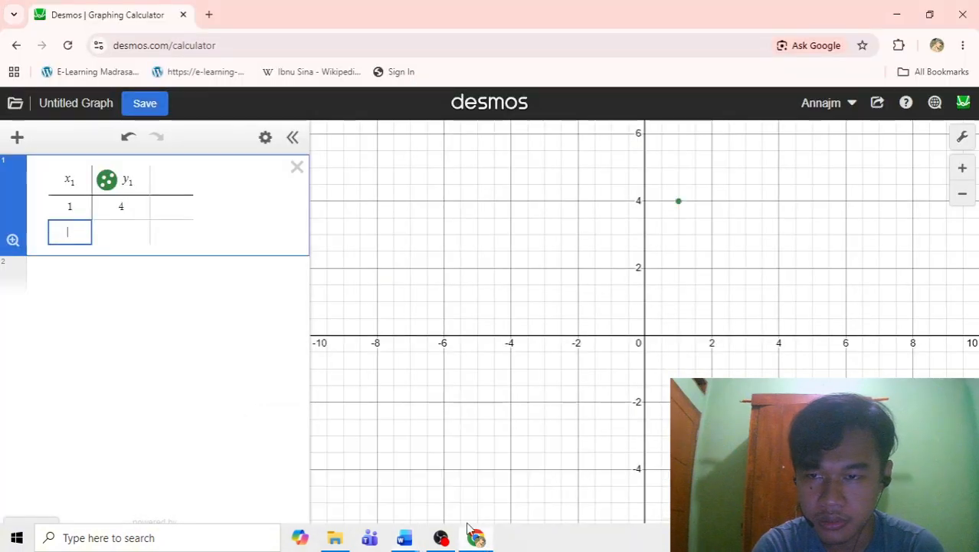
type("0")
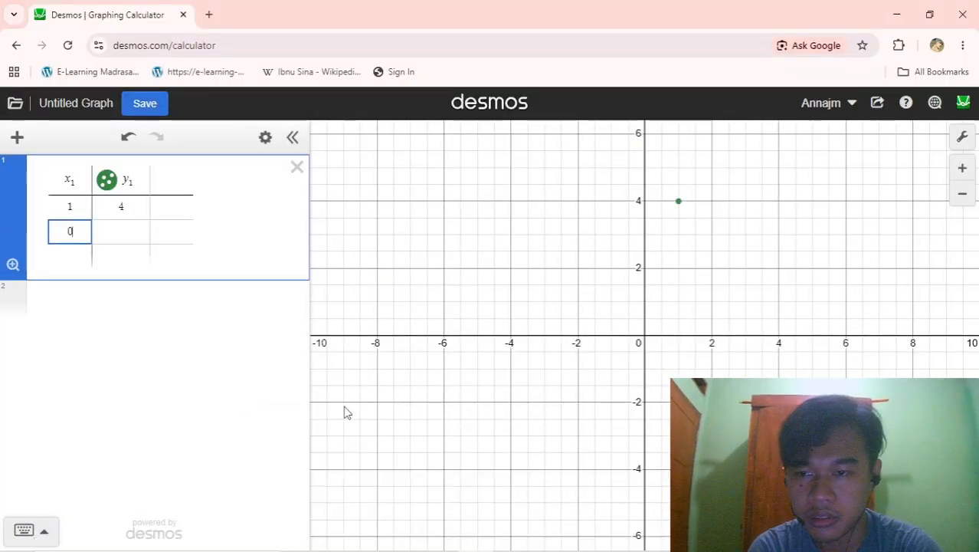
left_click(100, 228)
type("3")
left_click(72, 258)
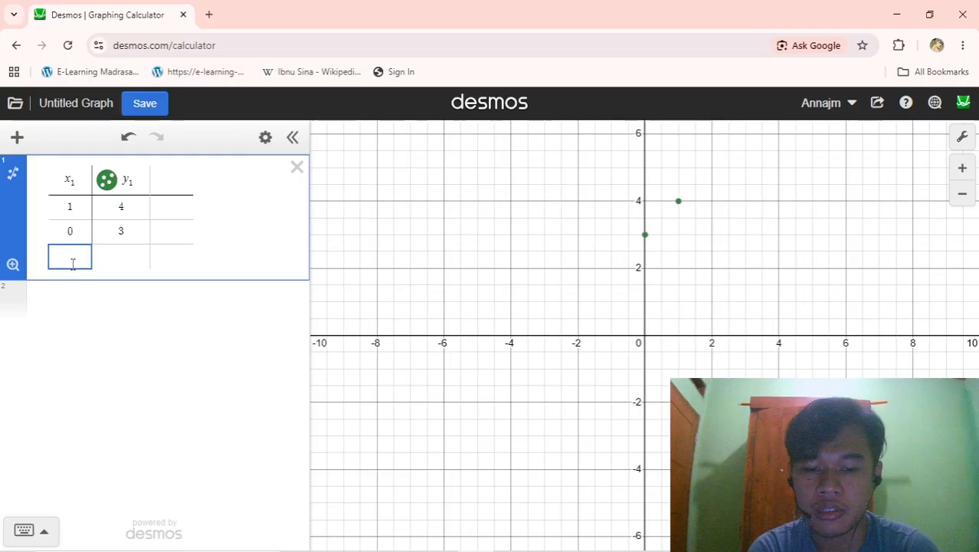
type("-1")
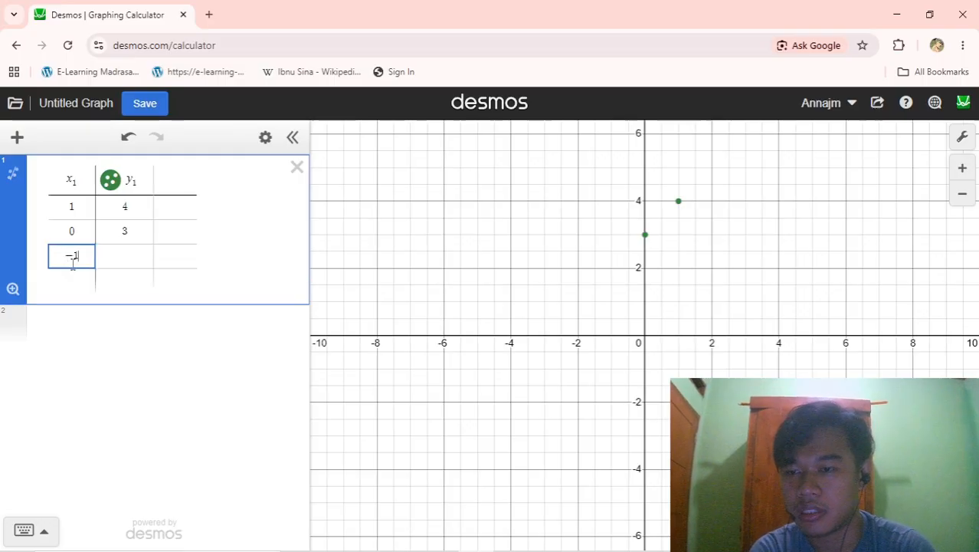
left_click(115, 258)
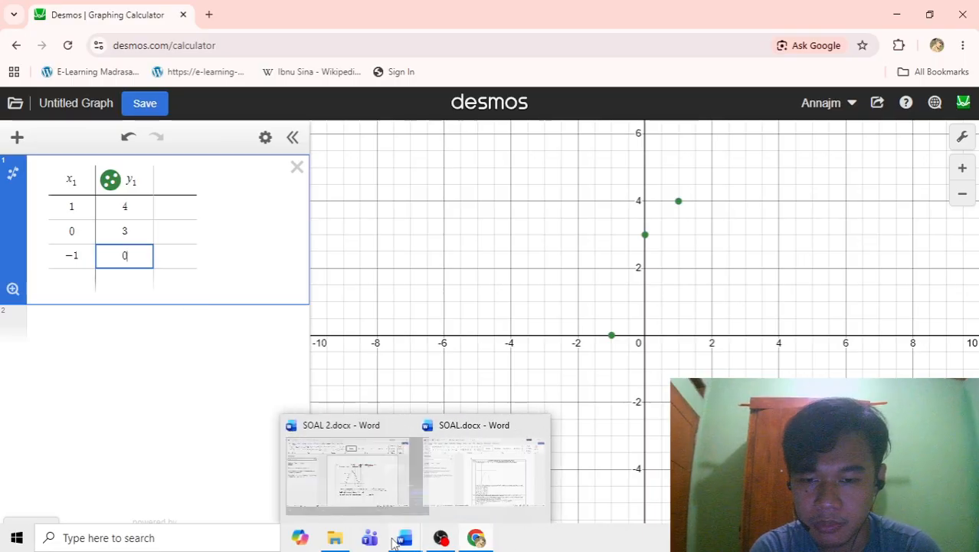
mouse_move(344, 469)
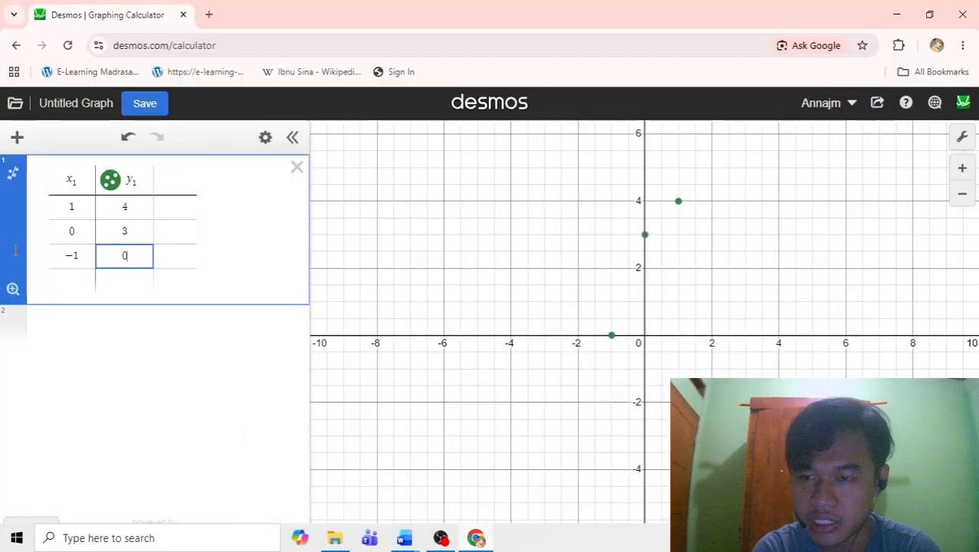
Add the point (3, 0) as the fourth table row and show the coordinates of all four plotted points.
left_click(68, 283)
type("3")
left_click(127, 282)
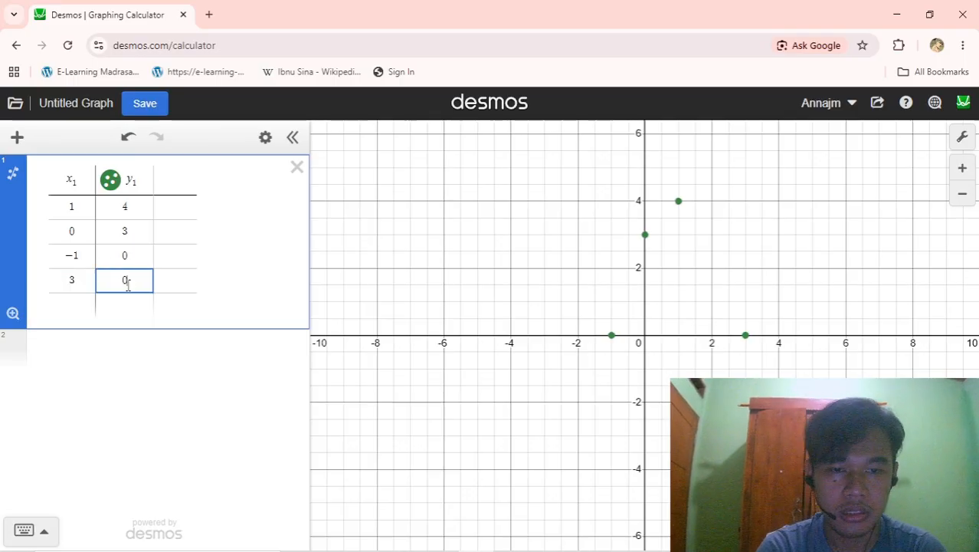
left_click(679, 201)
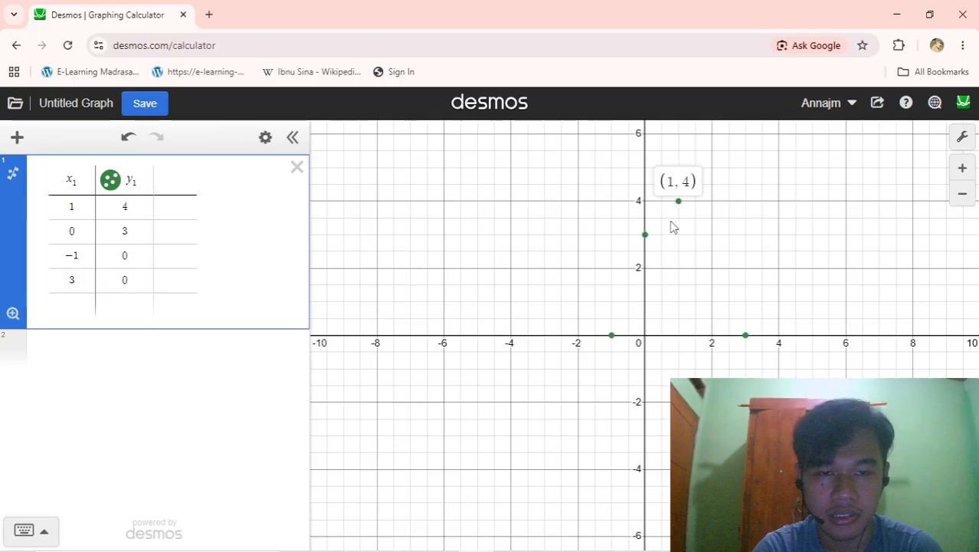
left_click(647, 236)
left_click(745, 335)
left_click(612, 335)
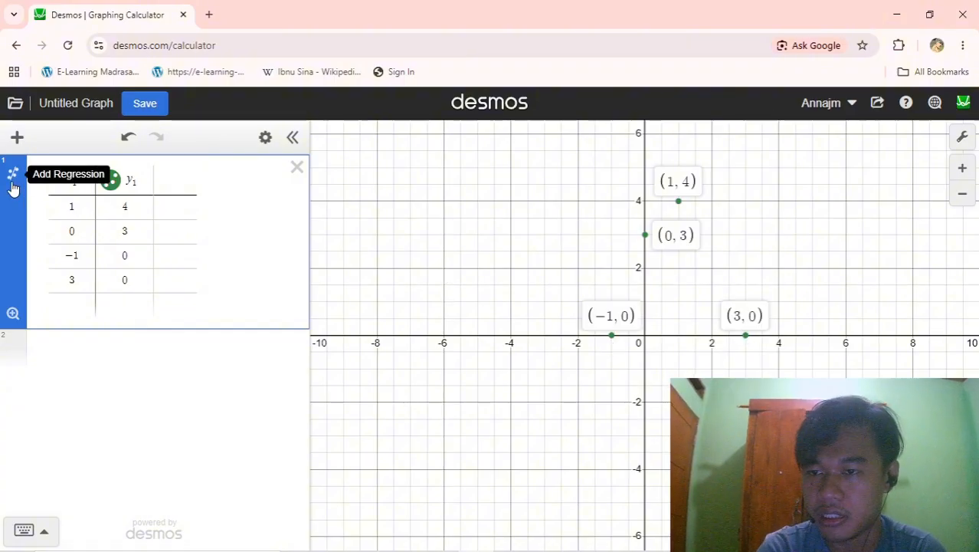
Add a regression to the table and set its type to Quadratic Regression.
left_click(9, 172)
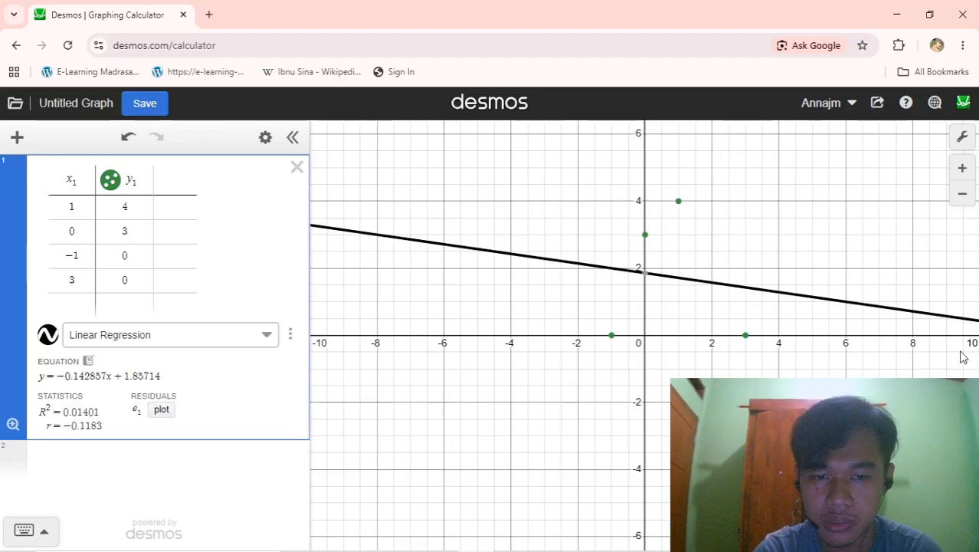
left_click(232, 339)
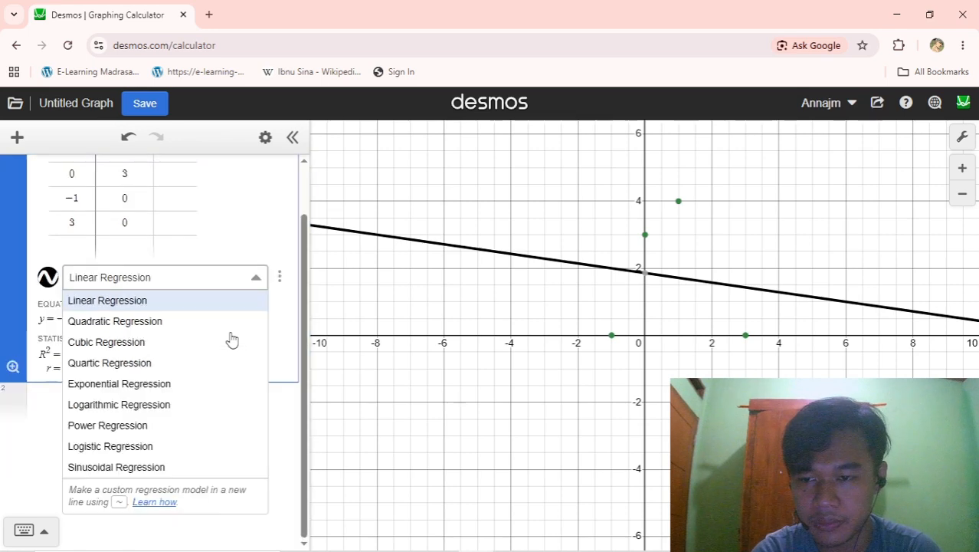
left_click(142, 325)
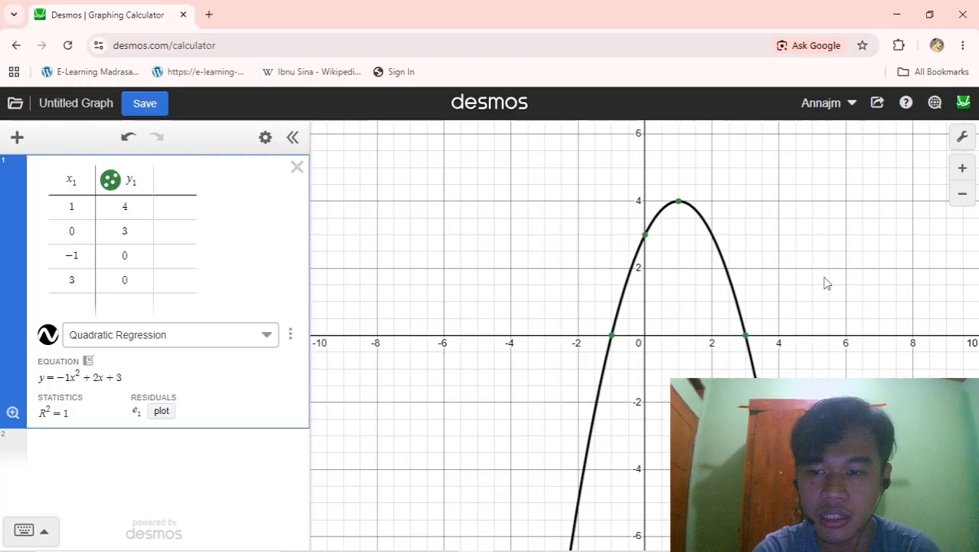
Compare the fitted parabola and its vertex with the question 1 picture in SOAL 2.docx, and examine the regression equation in Desmos.
left_click_drag(771, 293, 647, 267)
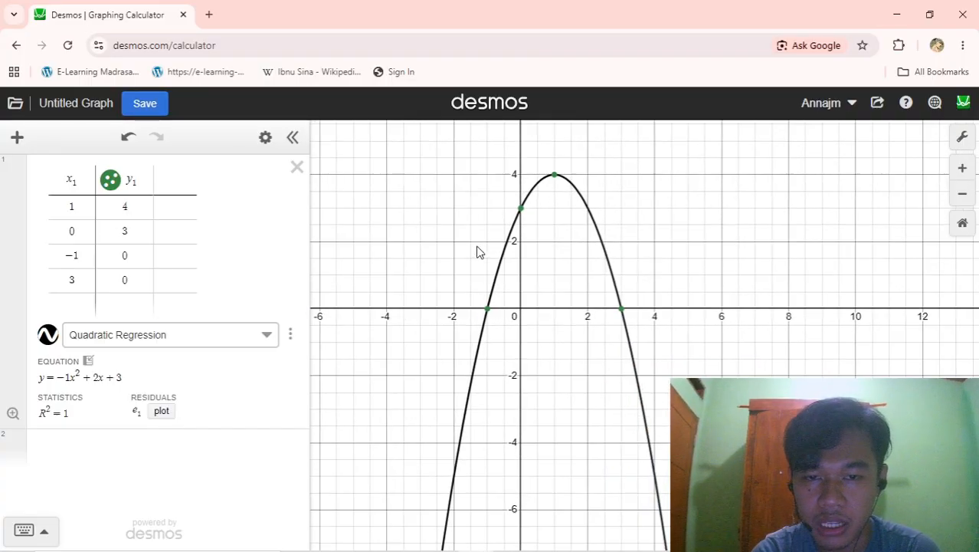
left_click(555, 176)
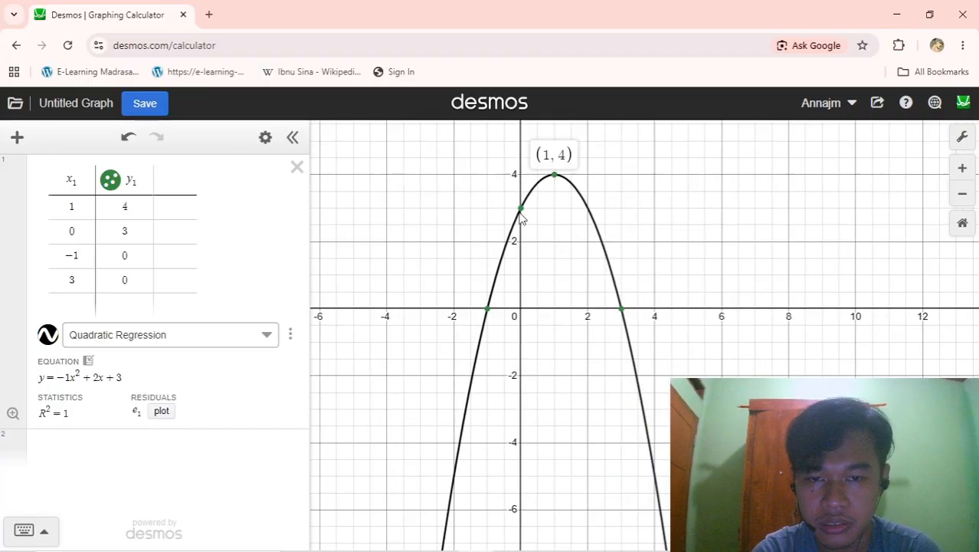
mouse_move(419, 543)
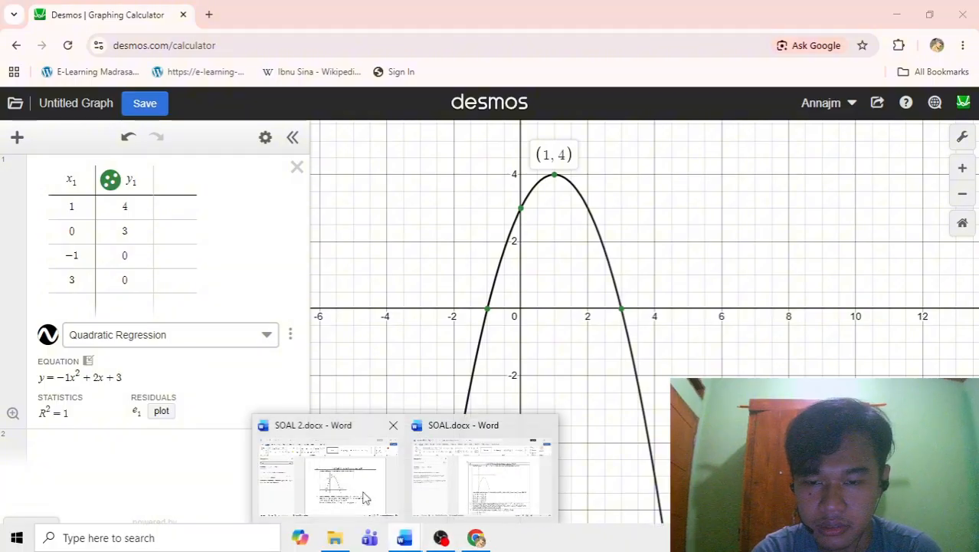
left_click(346, 482)
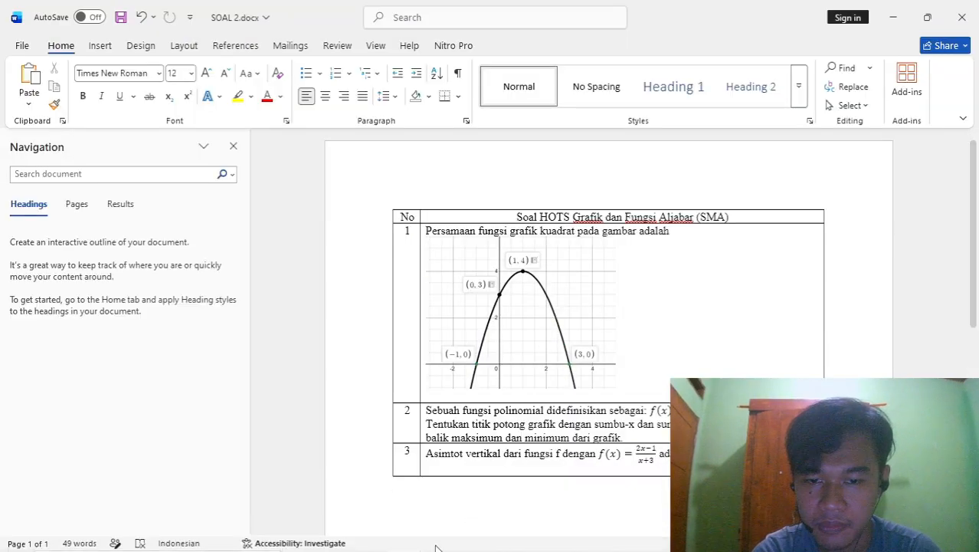
left_click(437, 535)
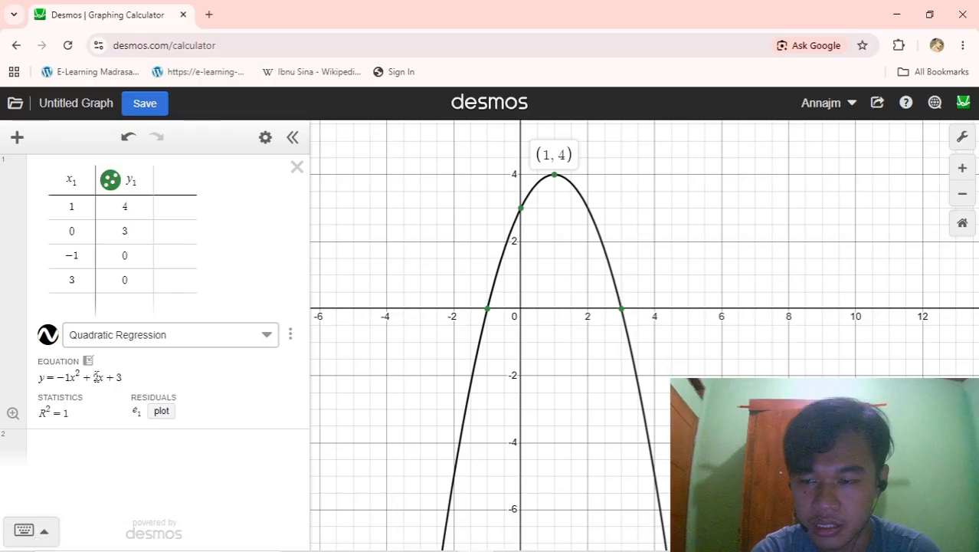
left_click(35, 375)
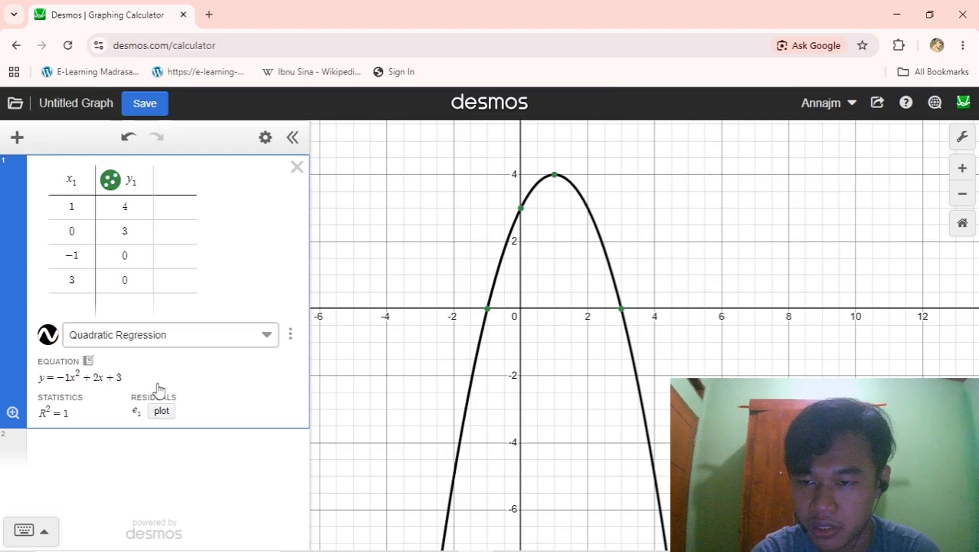
Switch to SOAL 2.docx and copy the polynomial function f(x) given in question 2.
mouse_move(495, 526)
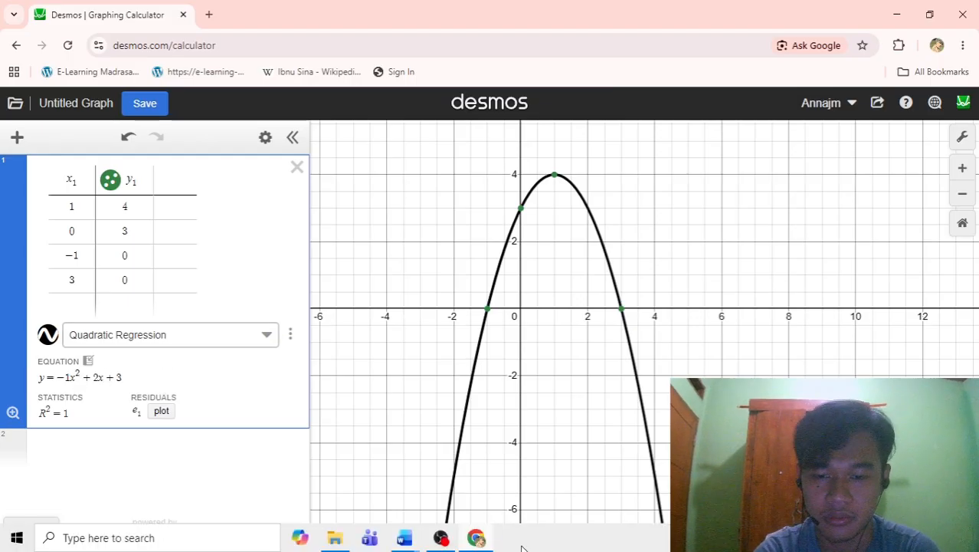
mouse_move(421, 541)
left_click(460, 479)
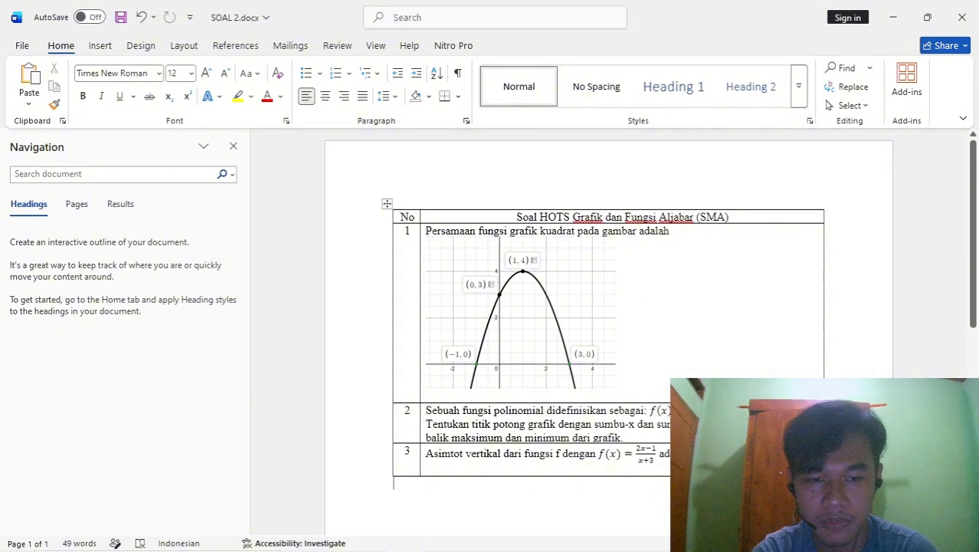
scroll(609, 306, "down", 1)
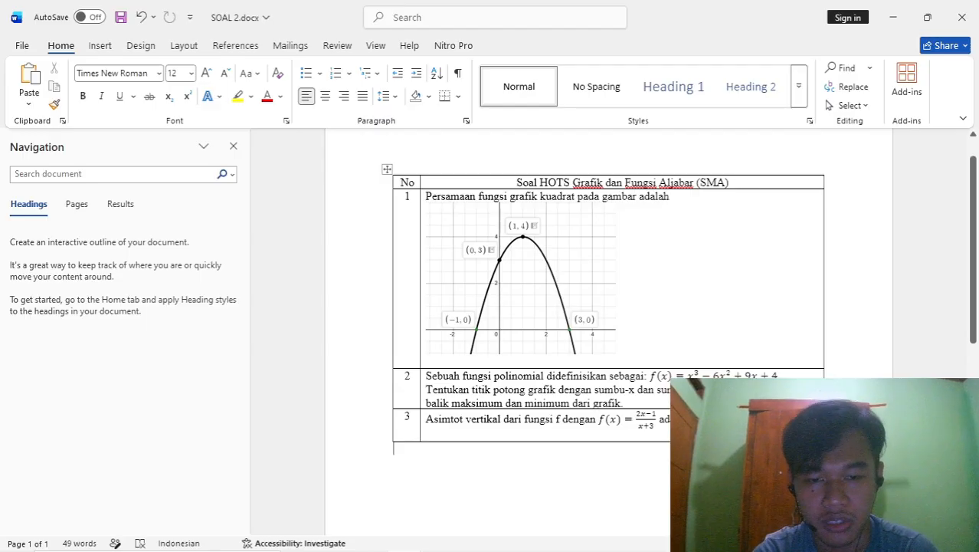
left_click_drag(649, 375, 758, 375)
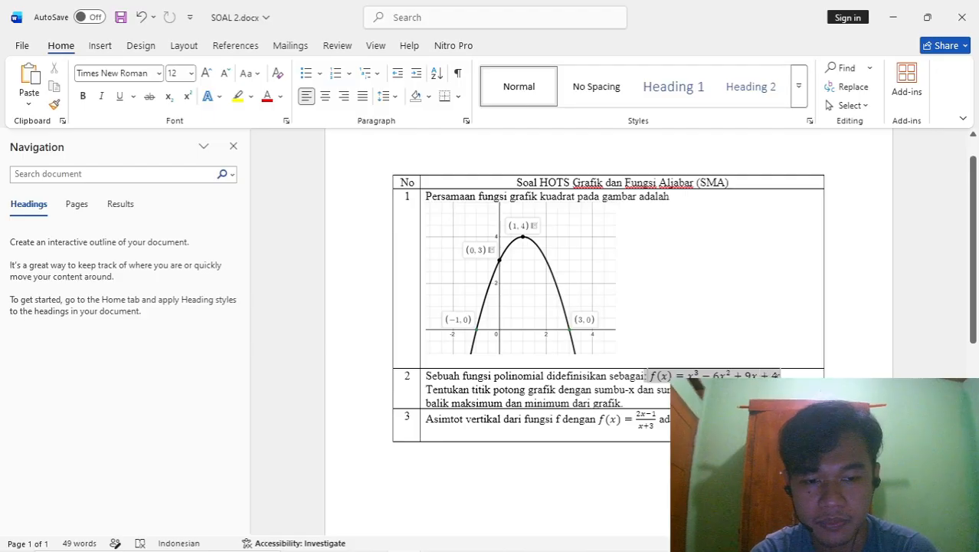
Switch back to Desmos in Chrome and save the current graph as "Grafik 1".
mouse_move(721, 550)
left_click(478, 538)
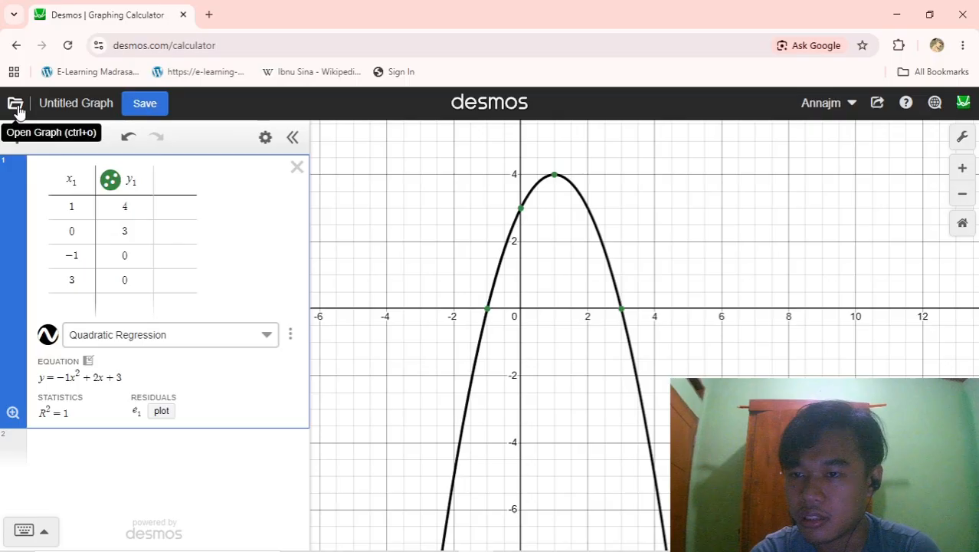
left_click(124, 108)
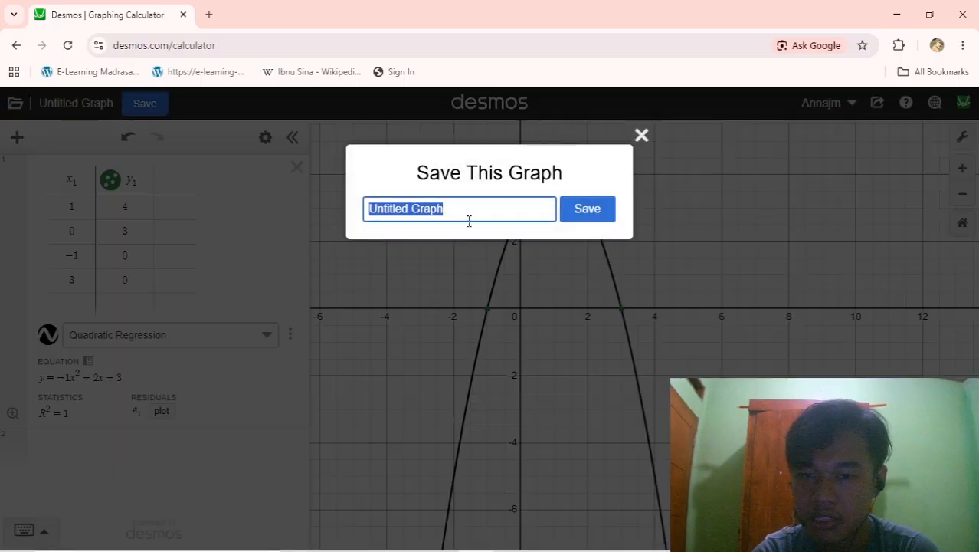
type("Gra")
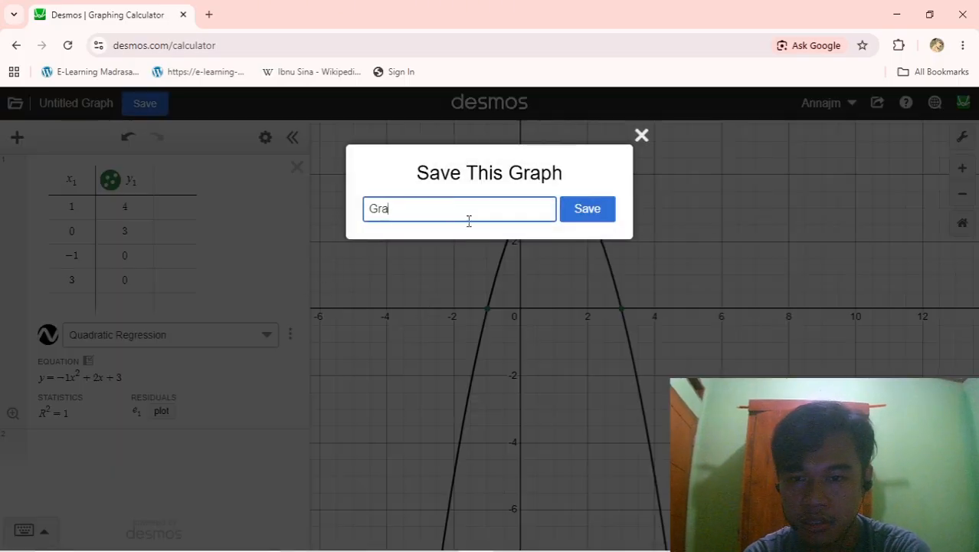
type("fik 1")
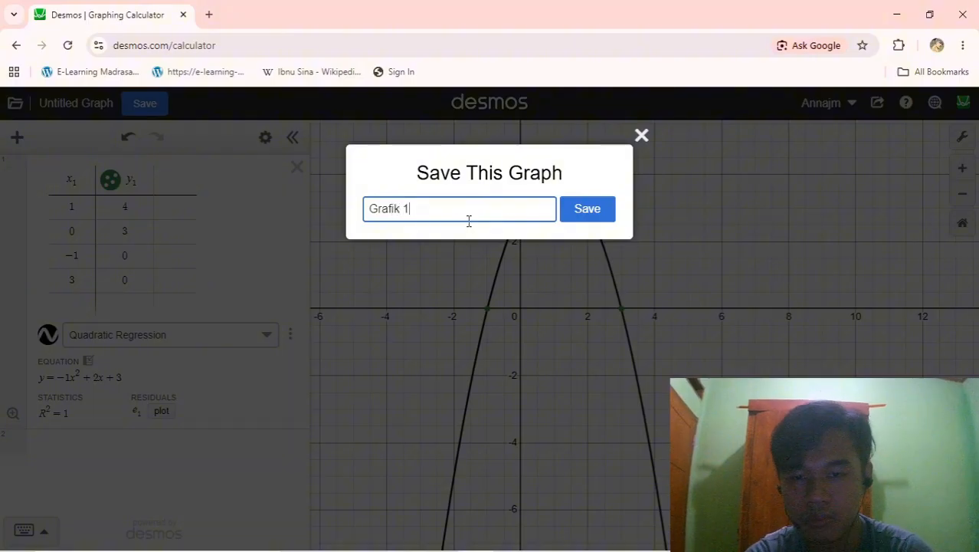
left_click(567, 210)
Create a new graph and enter the function f(x) = x^3 − 6x^2 + 9x + 4, without the stray leading colon.
left_click(14, 106)
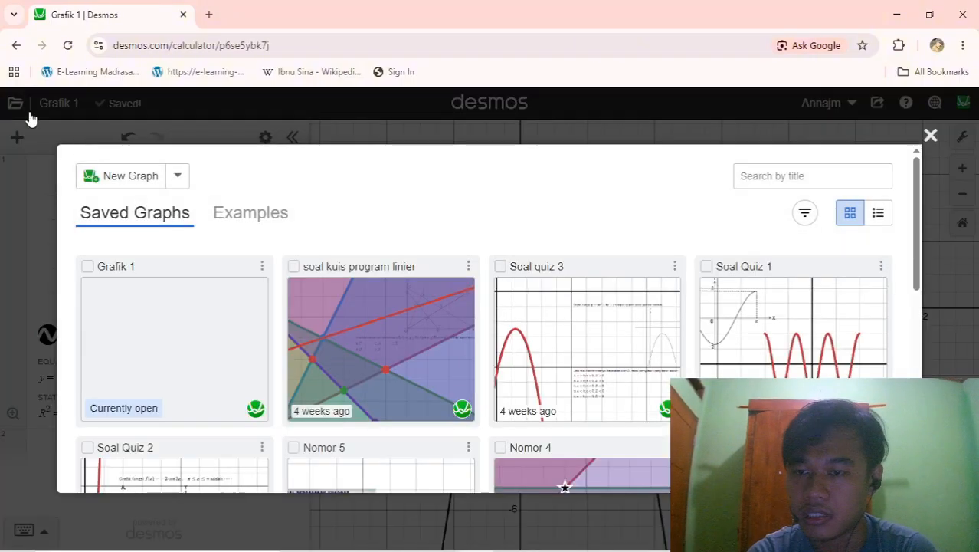
left_click(105, 178)
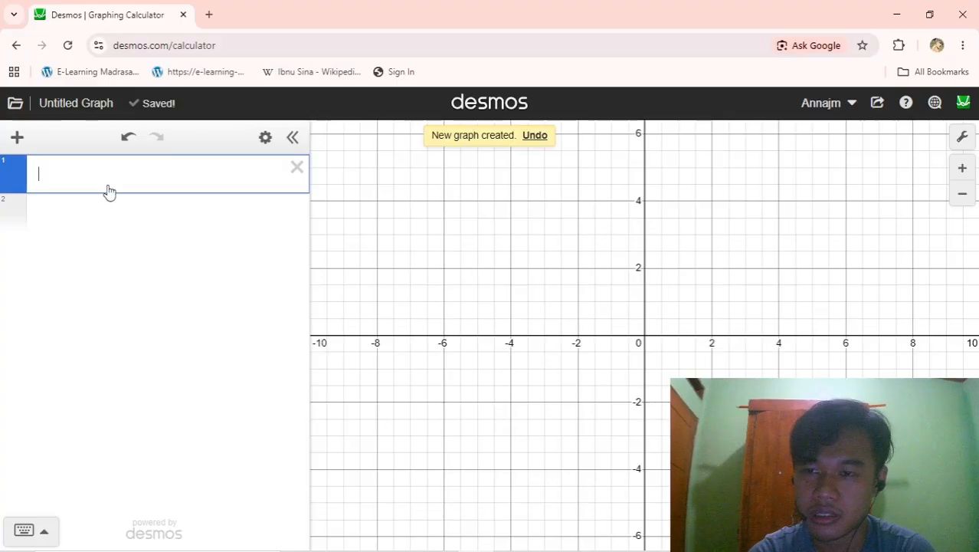
type("f(x)=x^3-6x^2+9x+4")
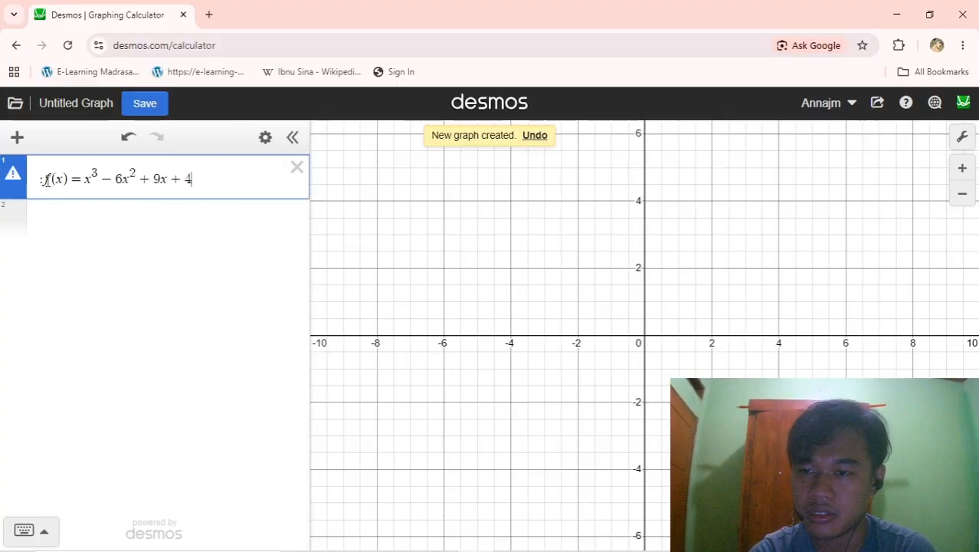
key("BackSpace")
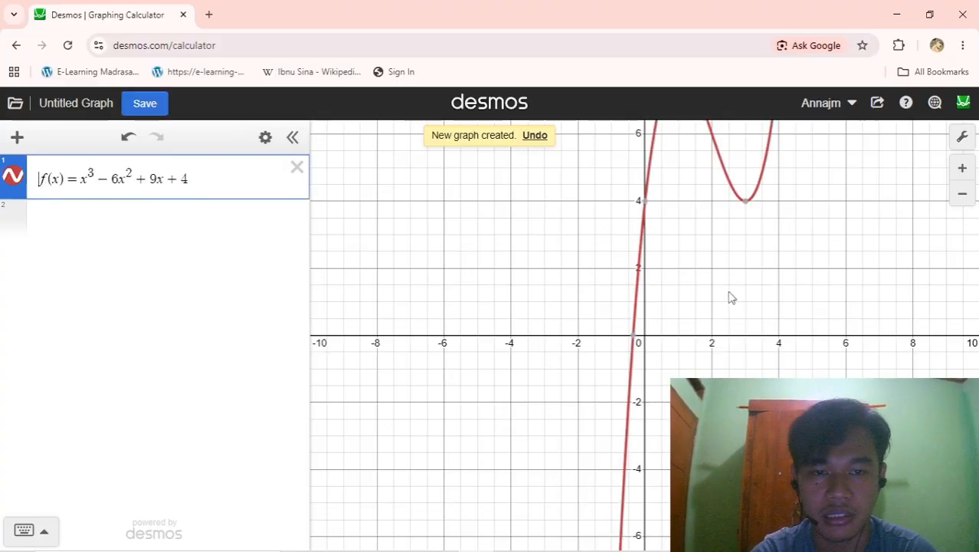
Bring the cubic curve into view and inspect the coordinates of its y-intercept and its maximum and minimum turning points.
left_click_drag(730, 295, 591, 419)
left_click_drag(579, 336, 538, 338)
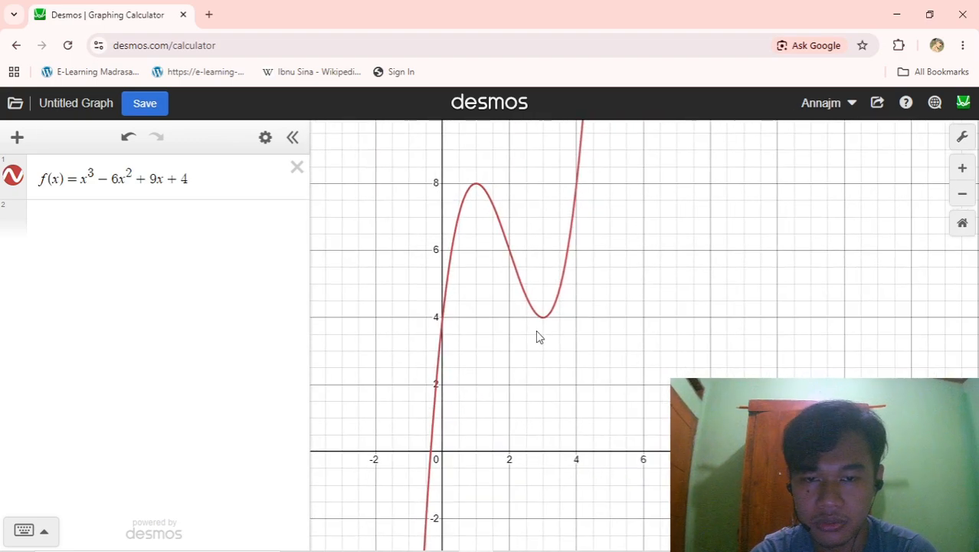
scroll(514, 313, "up", 3)
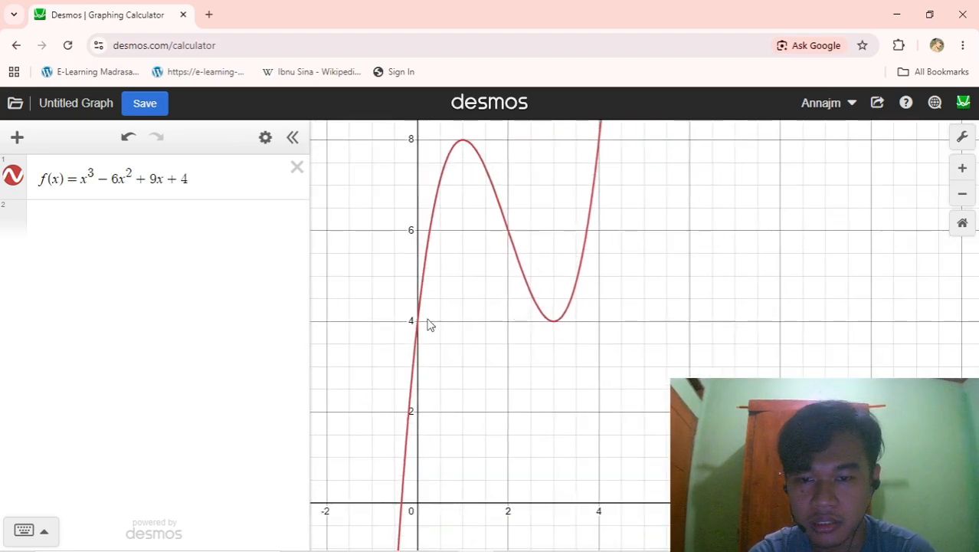
left_click_drag(489, 289, 484, 318)
left_click(489, 221)
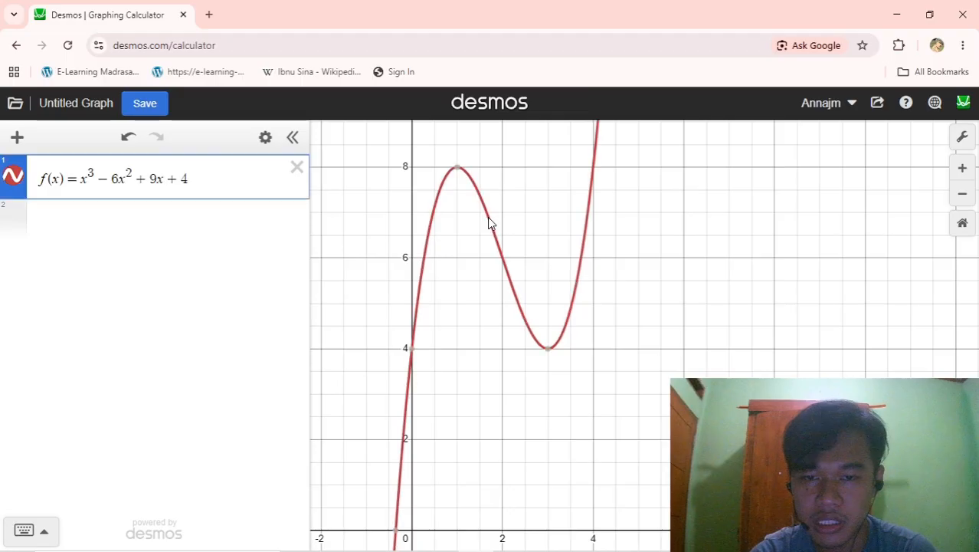
left_click(412, 349)
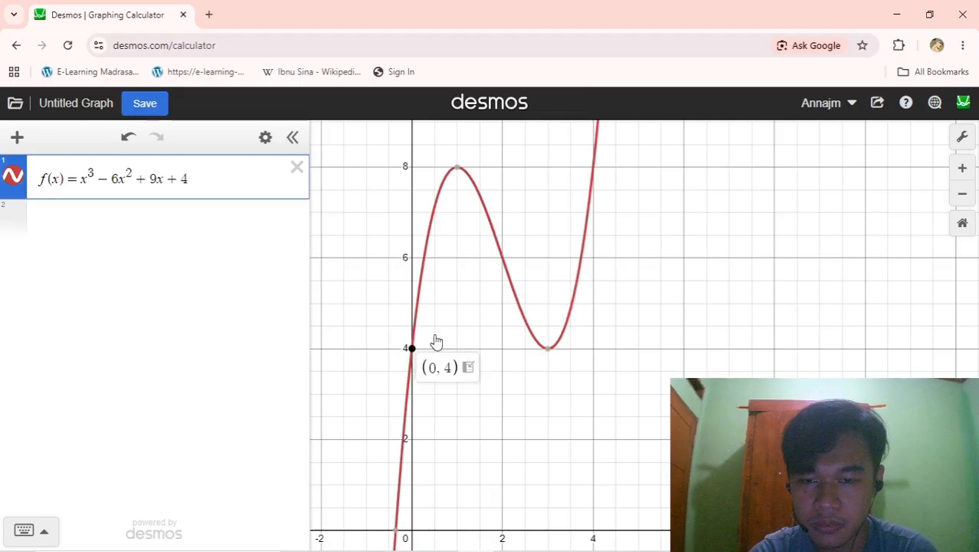
left_click(458, 173)
mouse_move(551, 349)
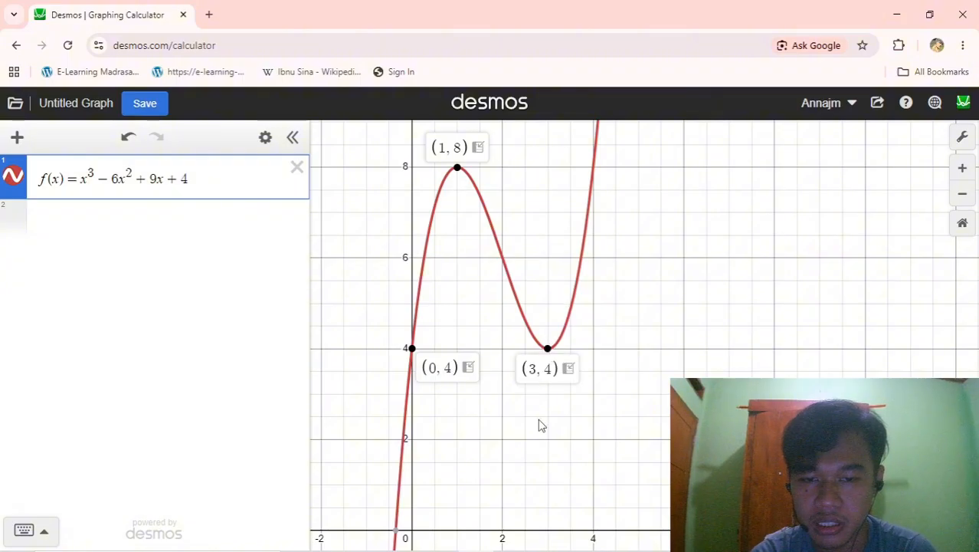
Display the coordinates of the cubic's x-intercept, y-intercept and both turning points together on the graph.
left_click_drag(496, 470, 529, 434)
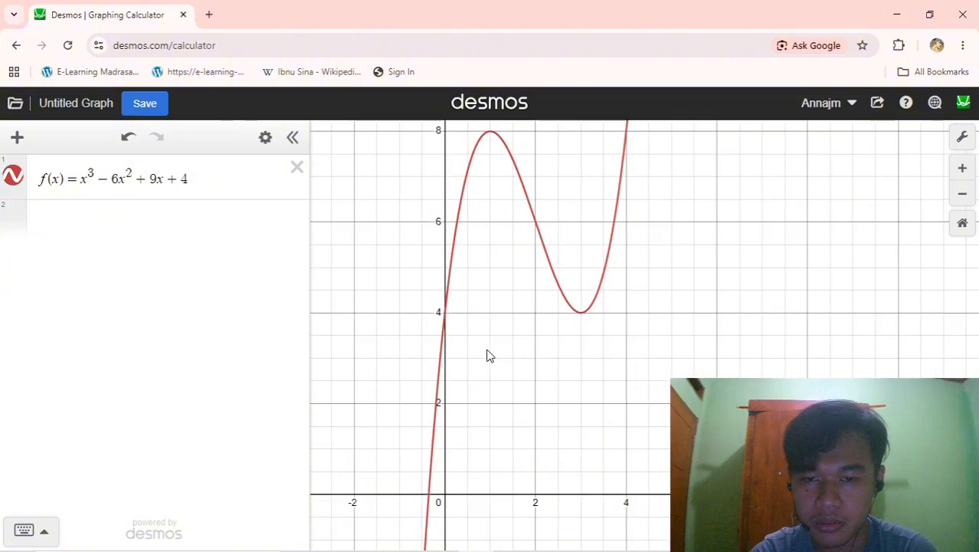
left_click(446, 321)
left_click(444, 314)
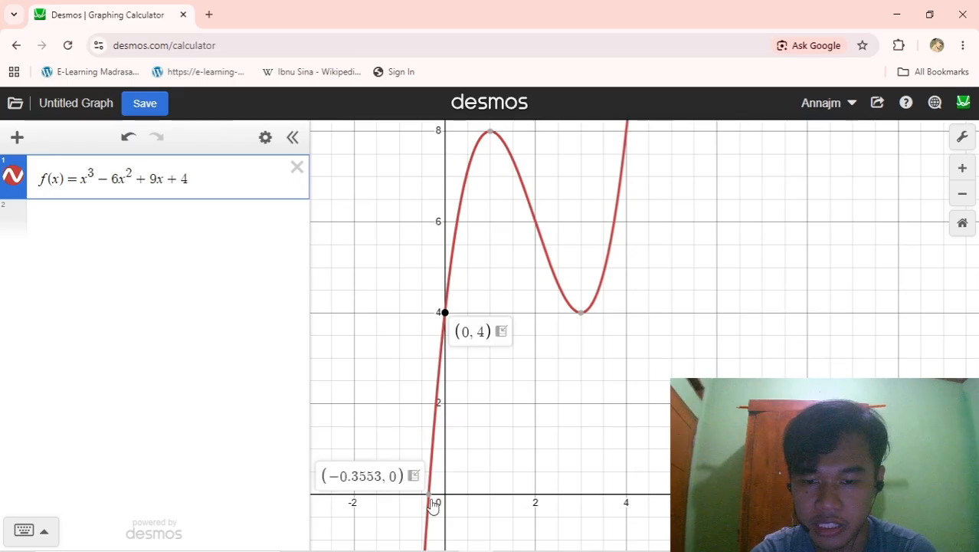
left_click(428, 494)
left_click(491, 132)
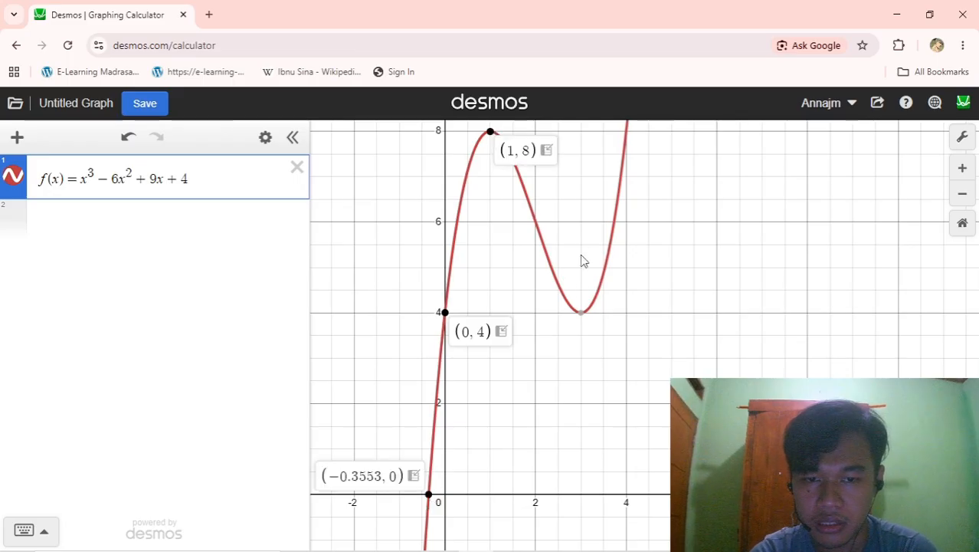
left_click(581, 316)
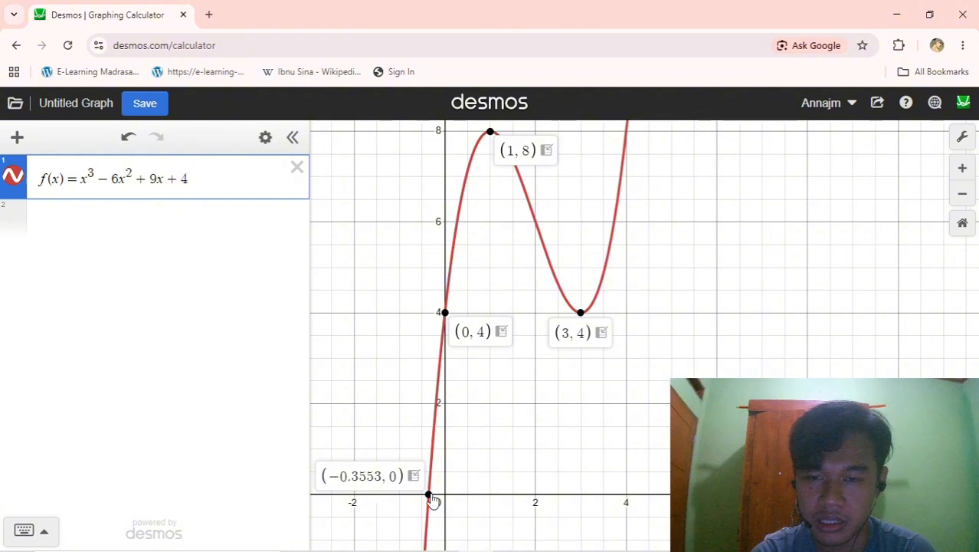
Switch to SOAL 2.docx in Word and copy question 3's function f(x) = (2x−1)/(x+3).
mouse_move(399, 550)
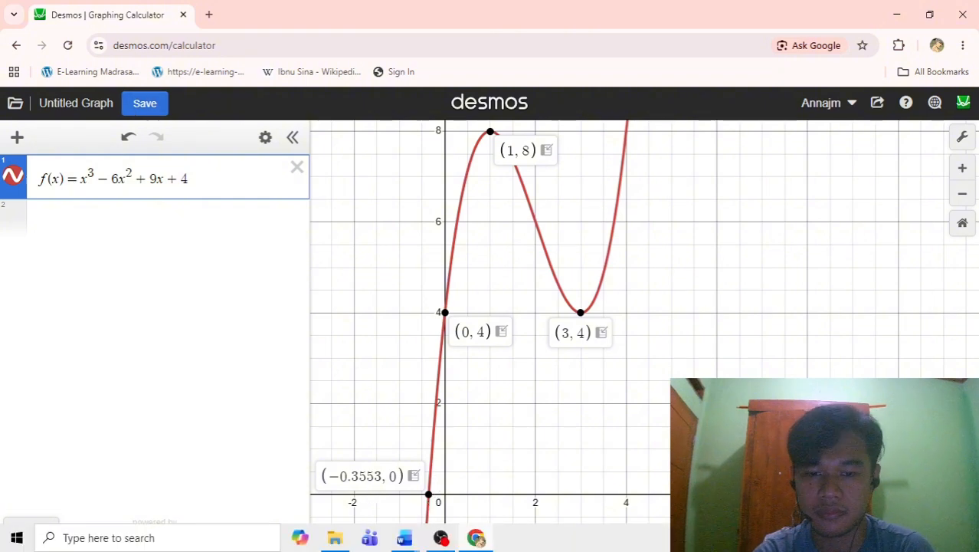
mouse_move(443, 540)
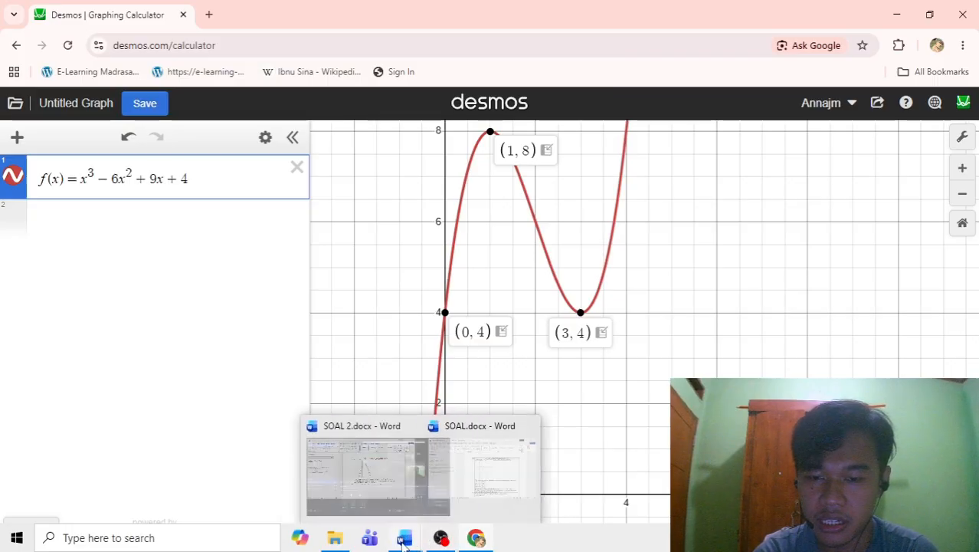
left_click(365, 483)
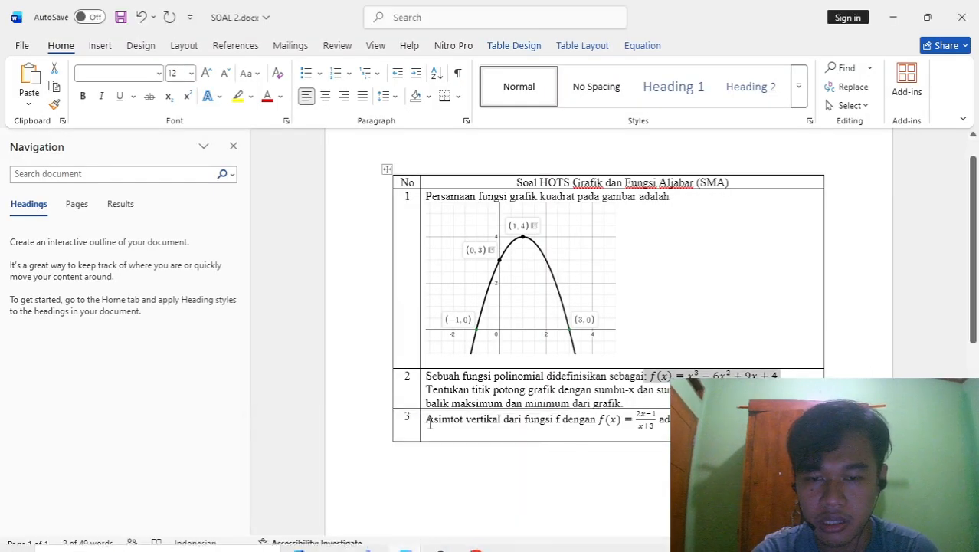
left_click(438, 427)
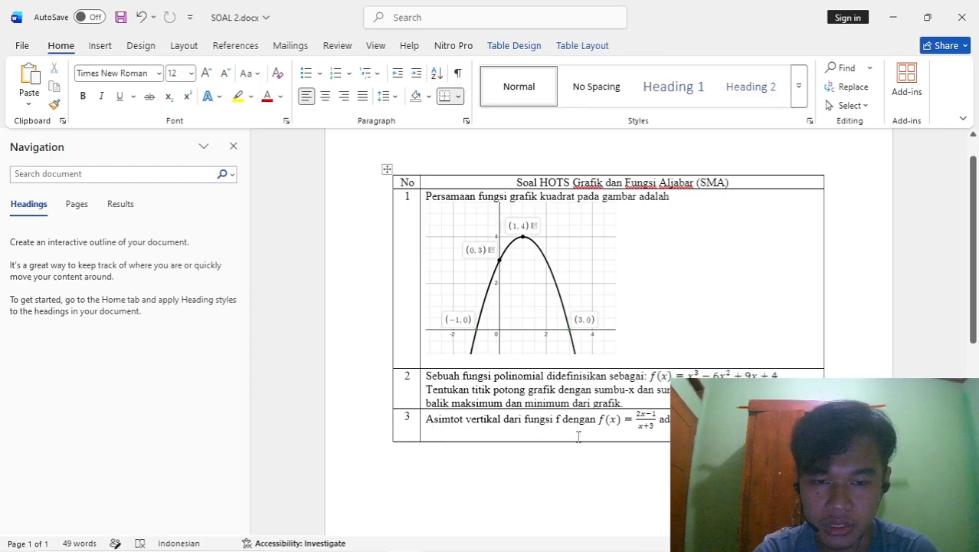
left_click(652, 424)
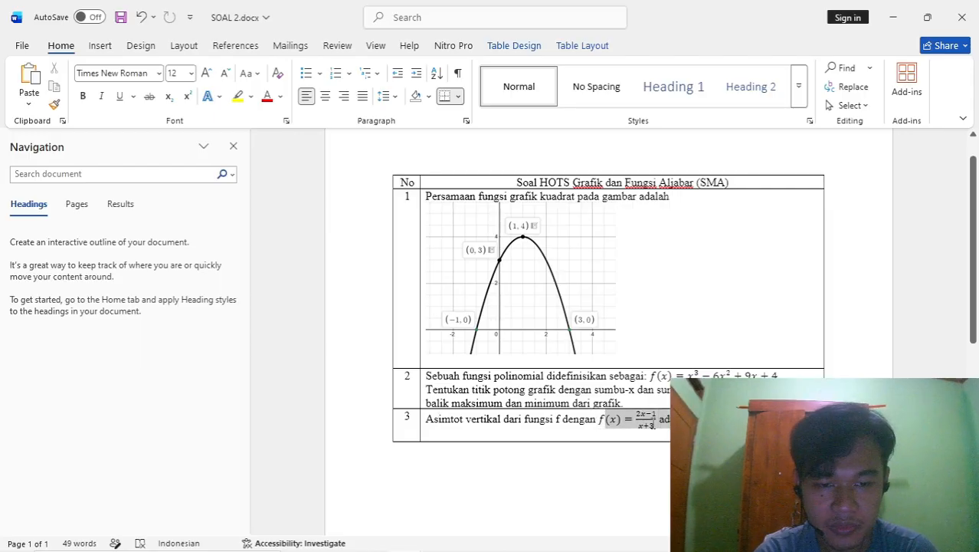
left_click_drag(654, 423, 656, 420)
key("ctrl+c")
left_click(612, 422)
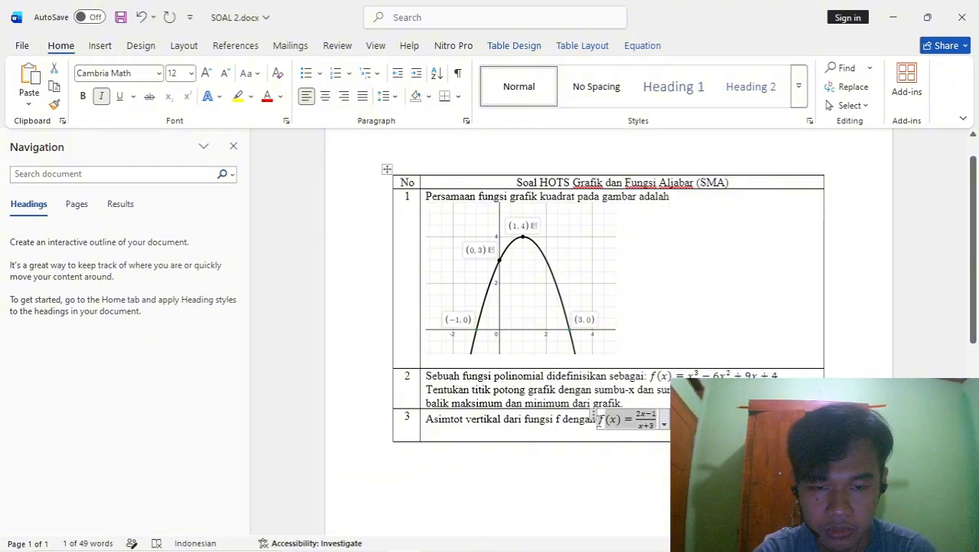
left_click(599, 421)
left_click(593, 414)
mouse_move(651, 551)
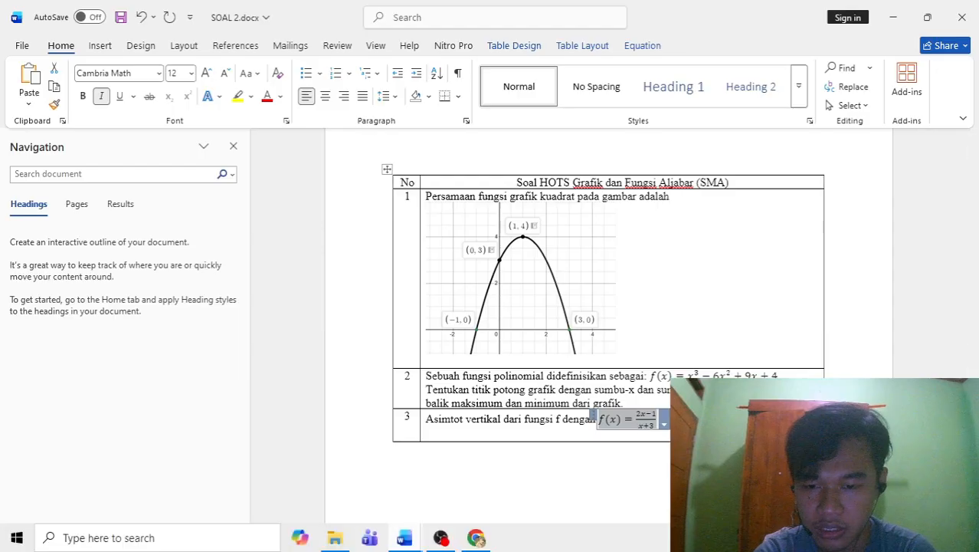
Switch back to Desmos in Chrome and save the cubic graph as "Grafik 2".
left_click(472, 544)
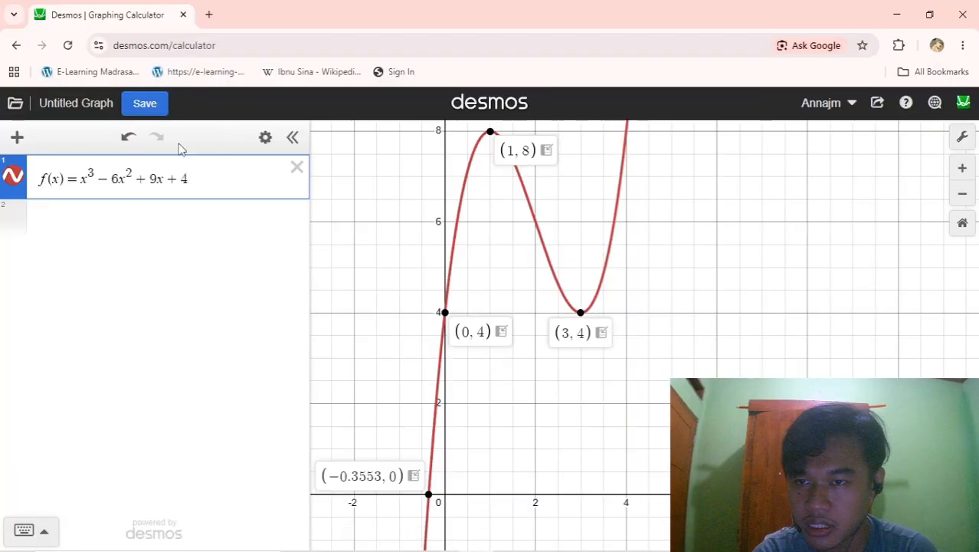
left_click(157, 110)
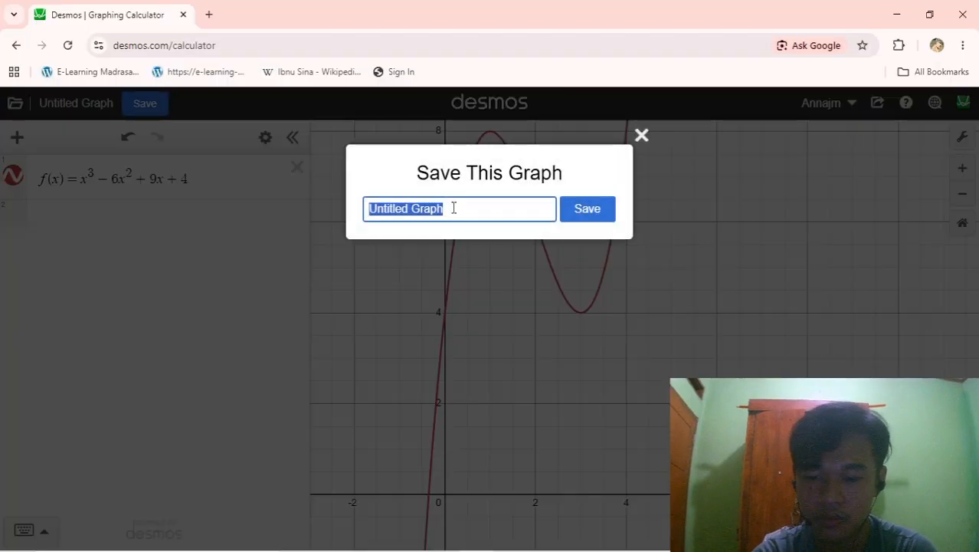
type("Grafik 2")
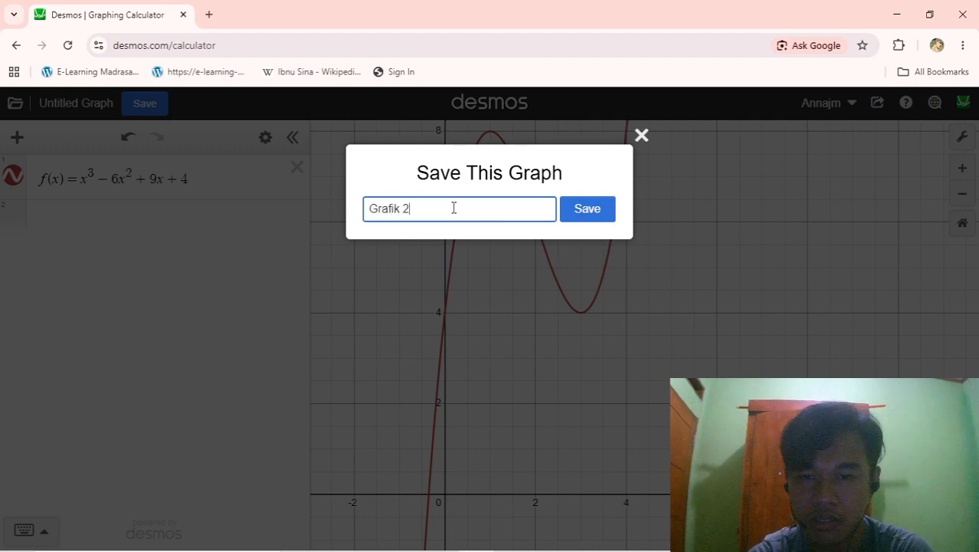
key("Return")
Create a new graph and enter the copied function f(x) = (2x − 1)/(x + 3).
left_click(14, 107)
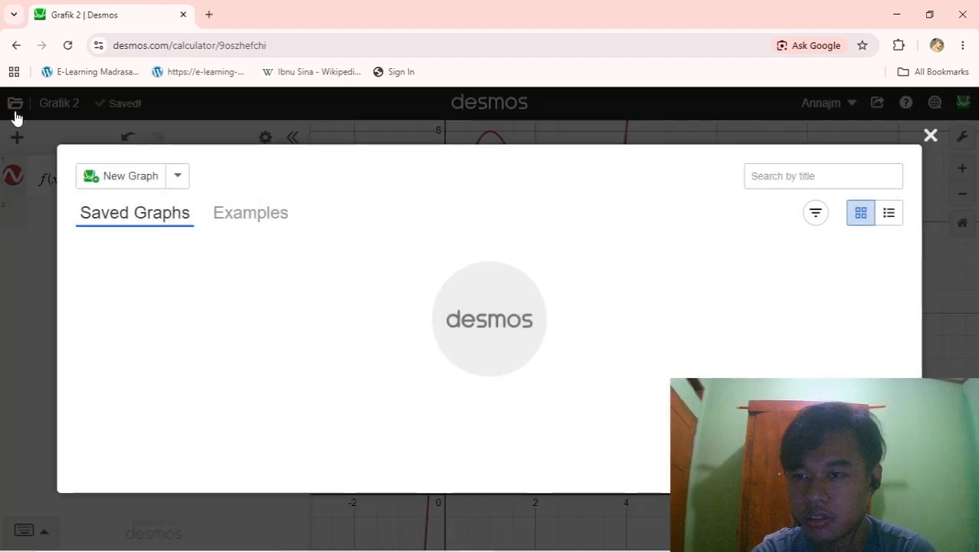
left_click(82, 183)
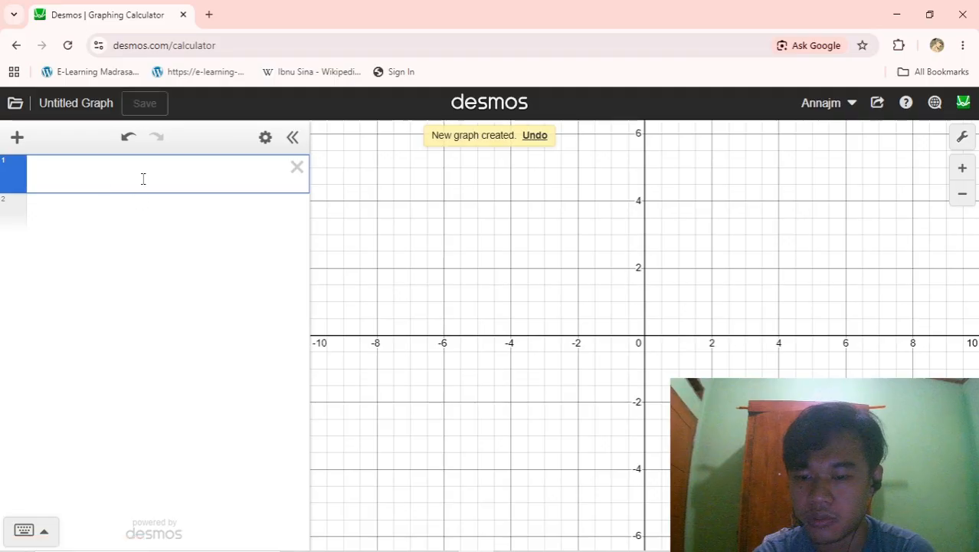
key("ctrl+v")
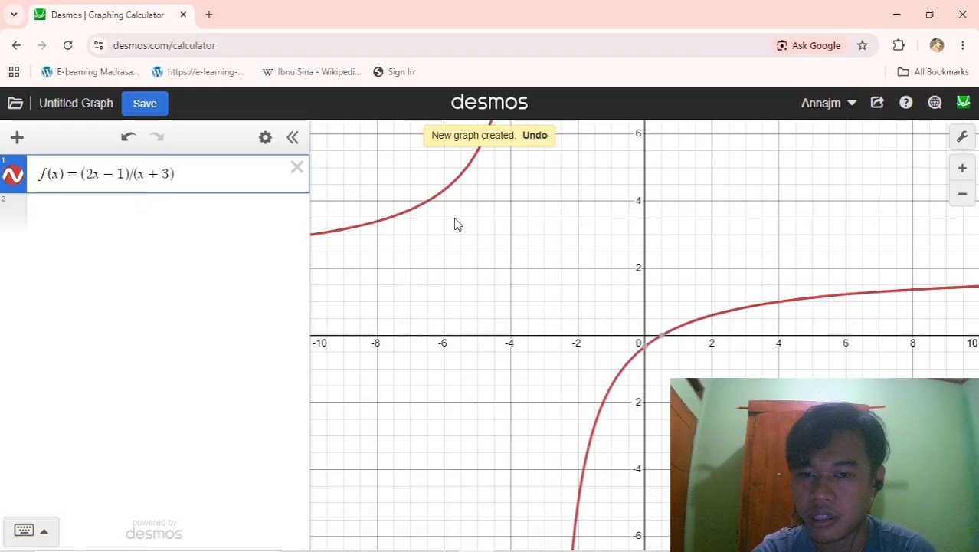
Examine both branches of the rational curve around its vertical asymptote, and return to SOAL 2.docx in Word.
left_click_drag(630, 275, 592, 335)
scroll(590, 331, "down", 1)
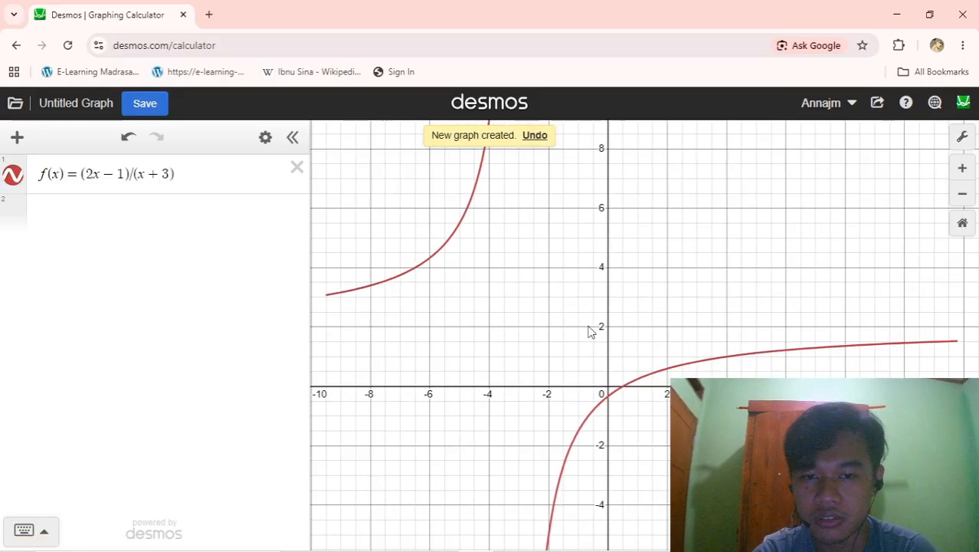
key("ctrl+minus")
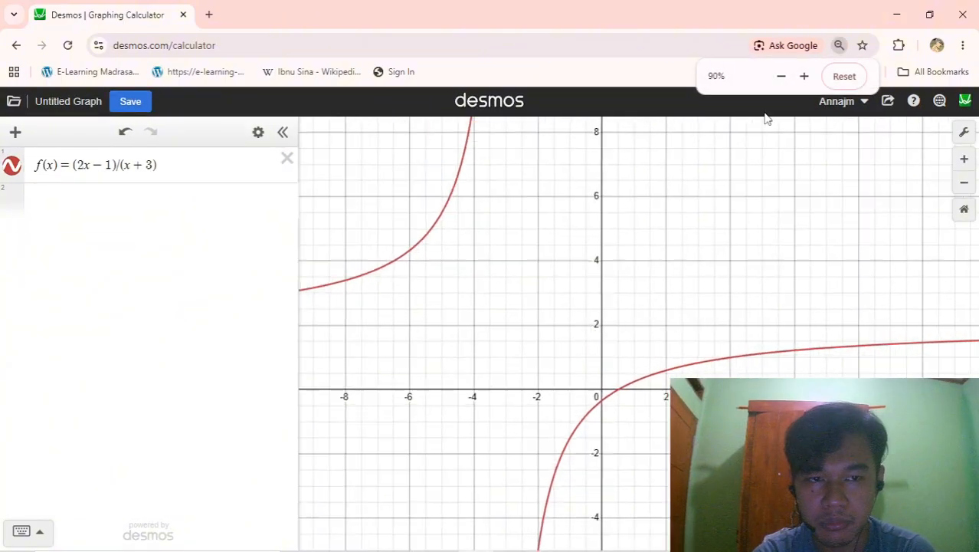
left_click(804, 76)
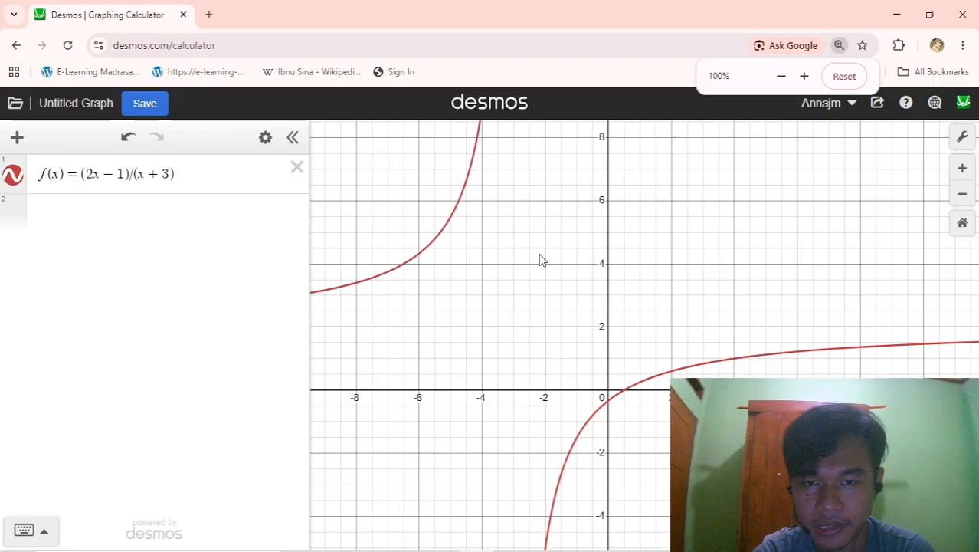
left_click_drag(540, 258, 553, 228)
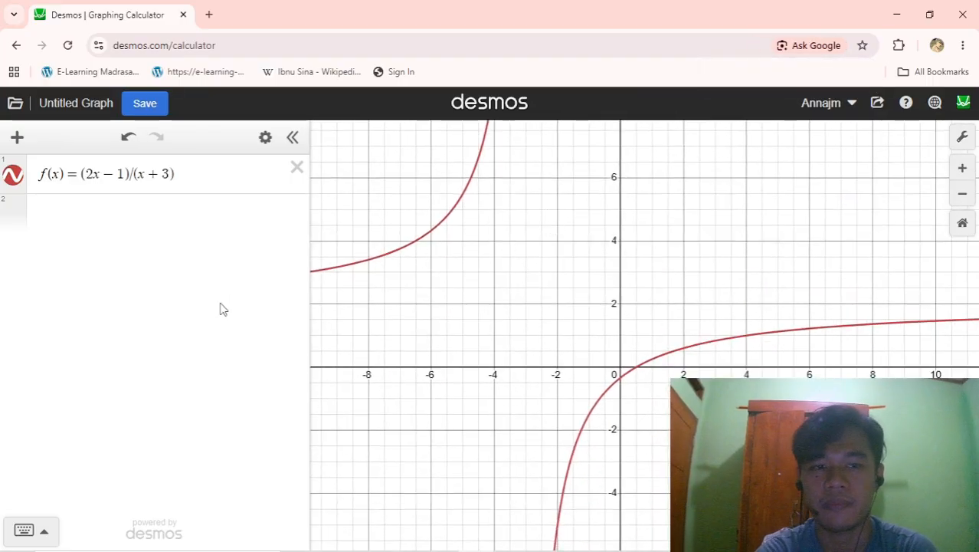
key("alt+Tab")
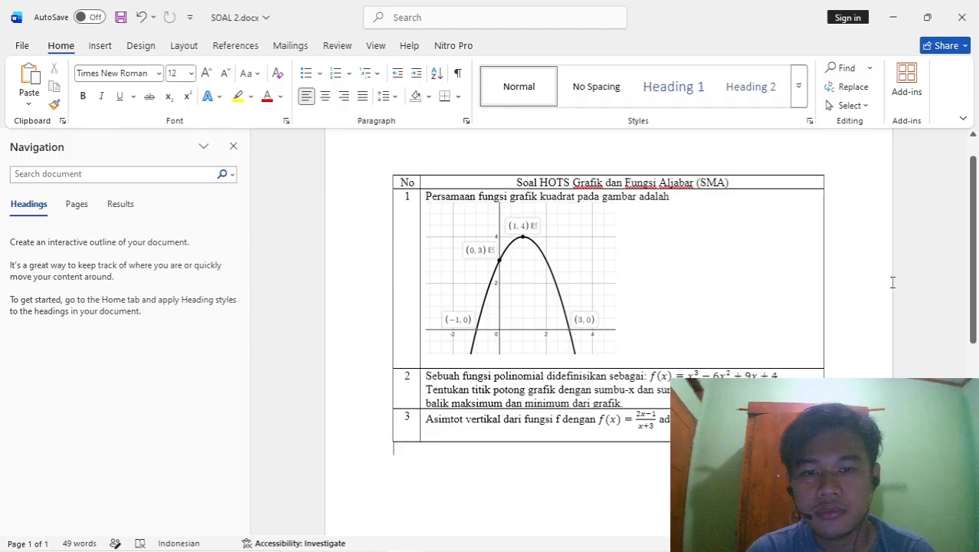